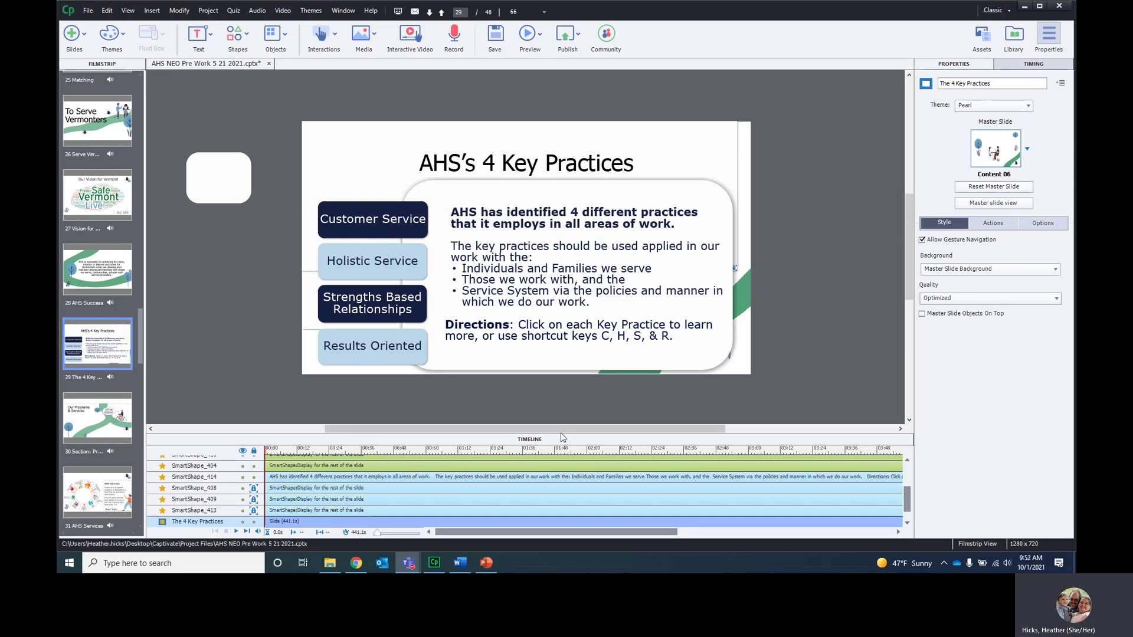
Step: Enlarge the timeline area and review the Customer_Service, Holistic_Service, Strengths_Based and Results_Oriented states of the slide's large text shape
drag(561, 434, 567, 361)
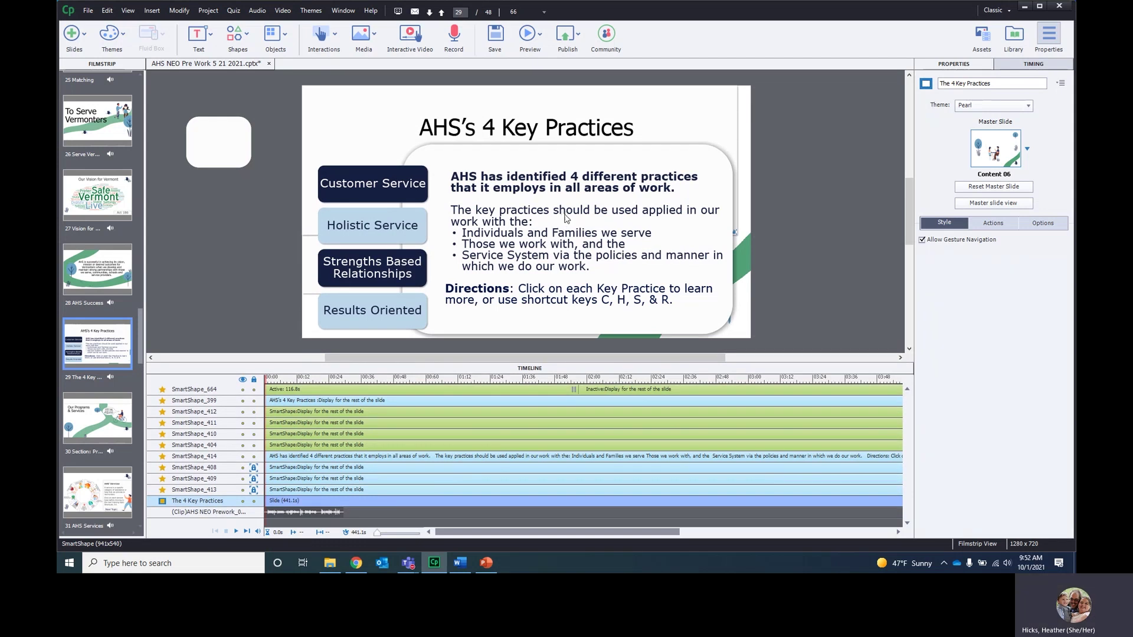
click(566, 219)
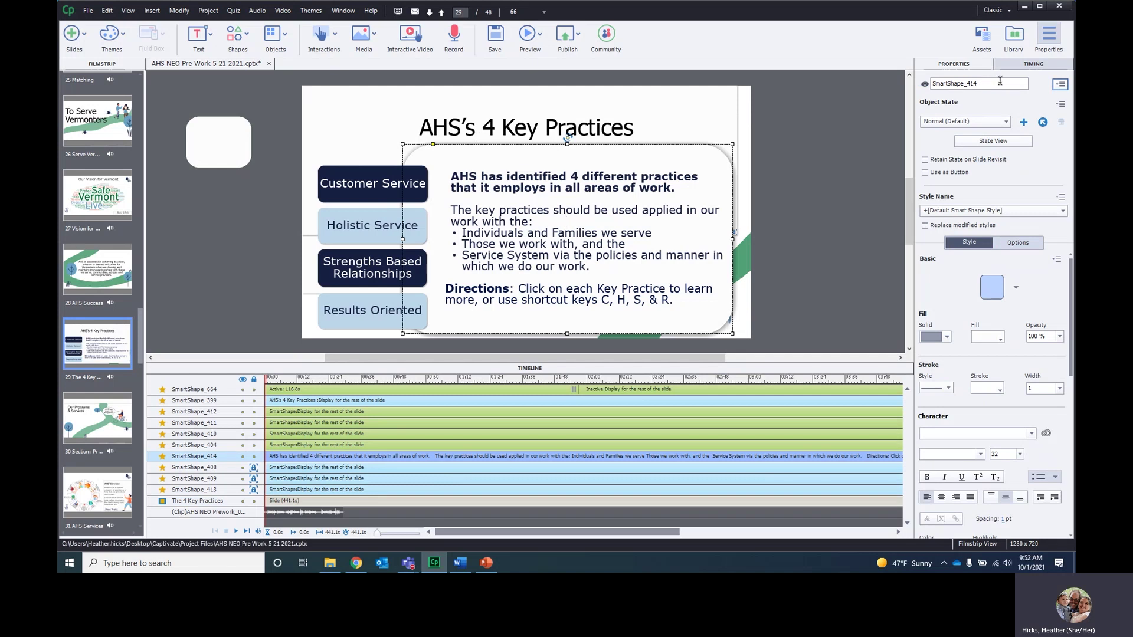
click(985, 142)
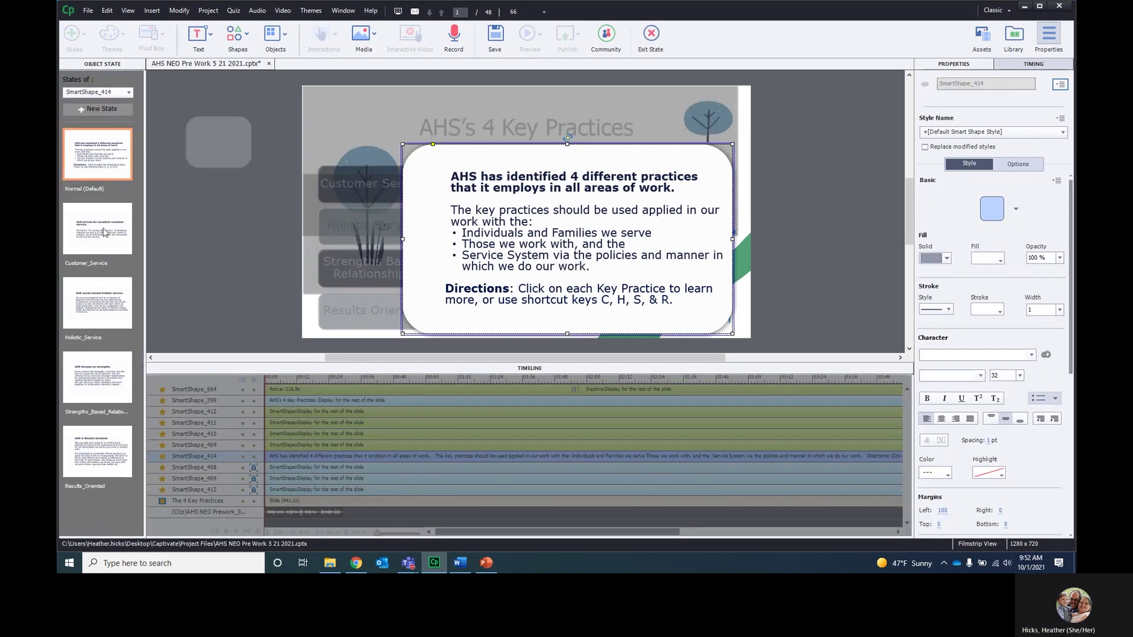
click(104, 229)
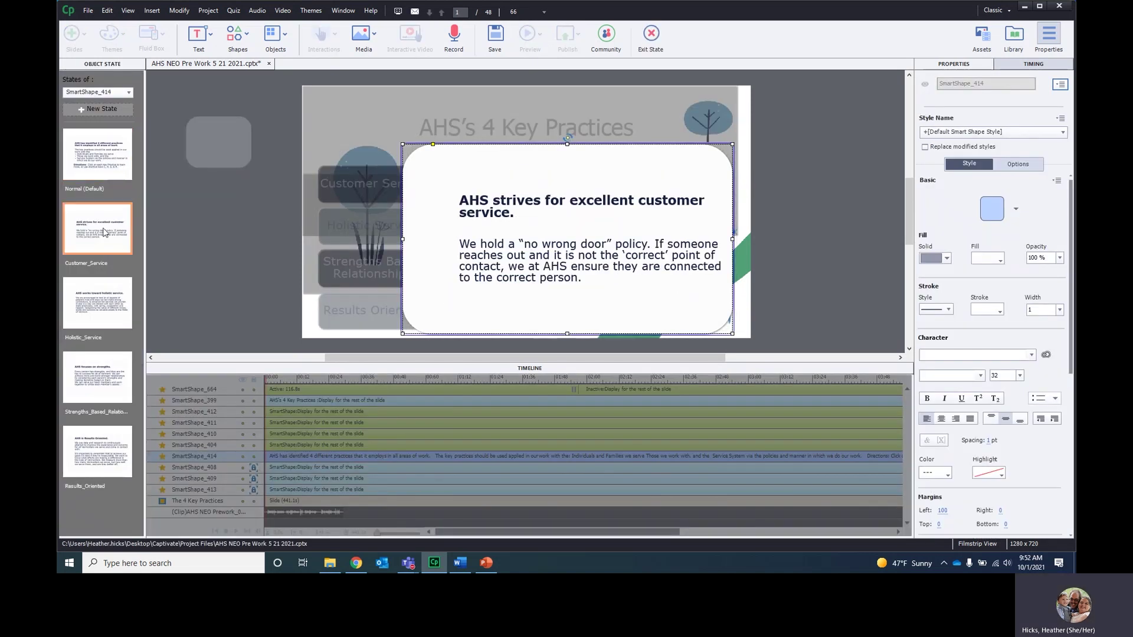
click(92, 298)
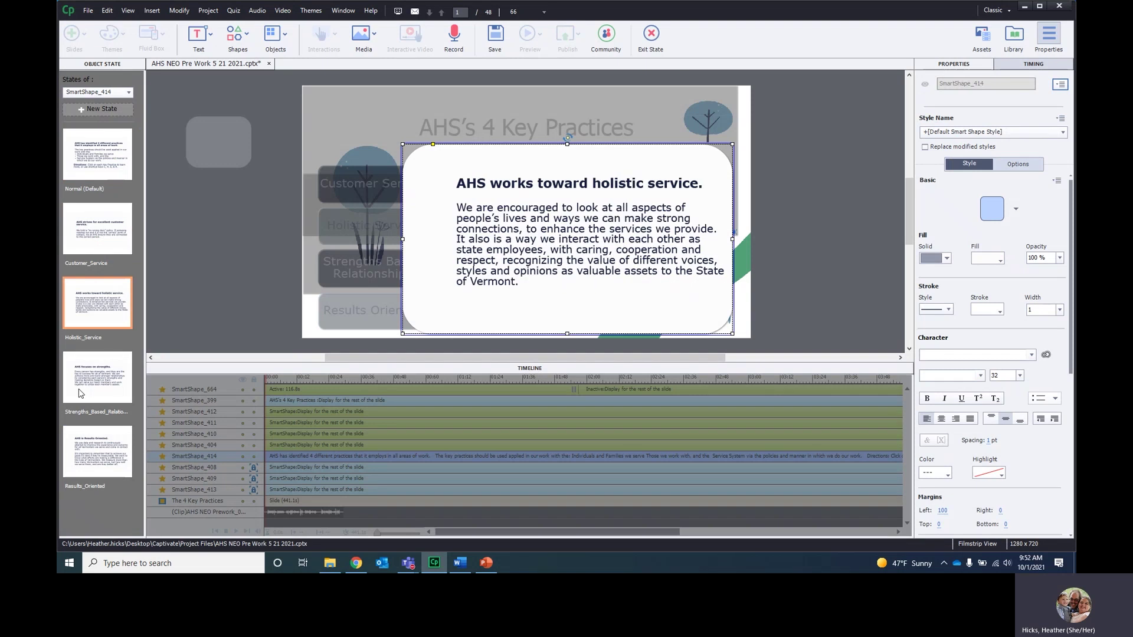
click(78, 386)
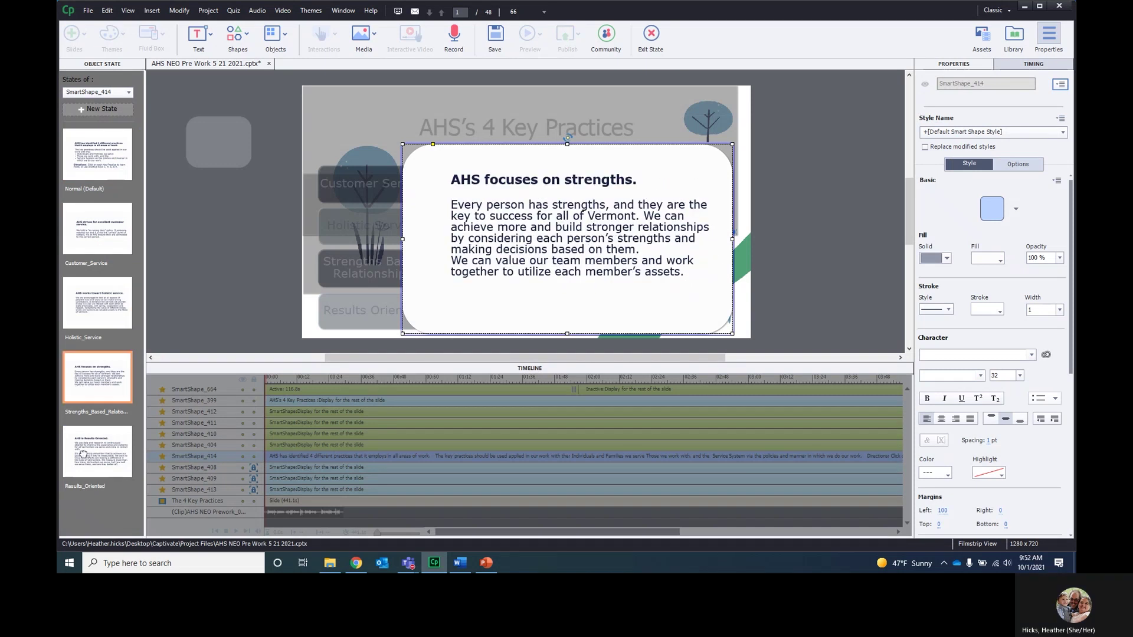
click(83, 458)
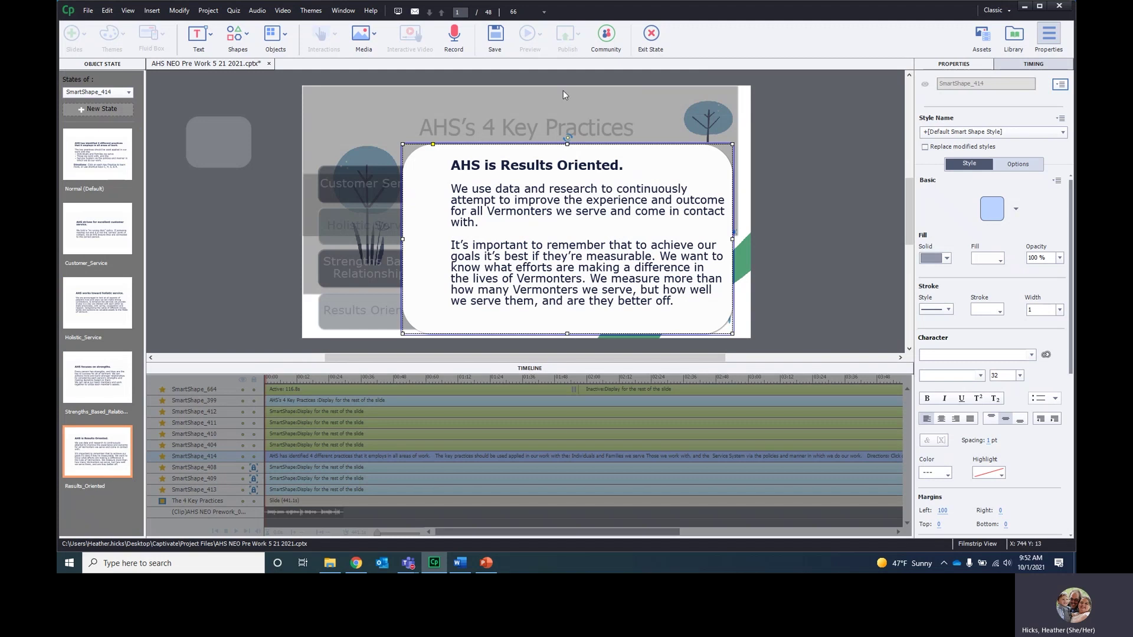
click(652, 37)
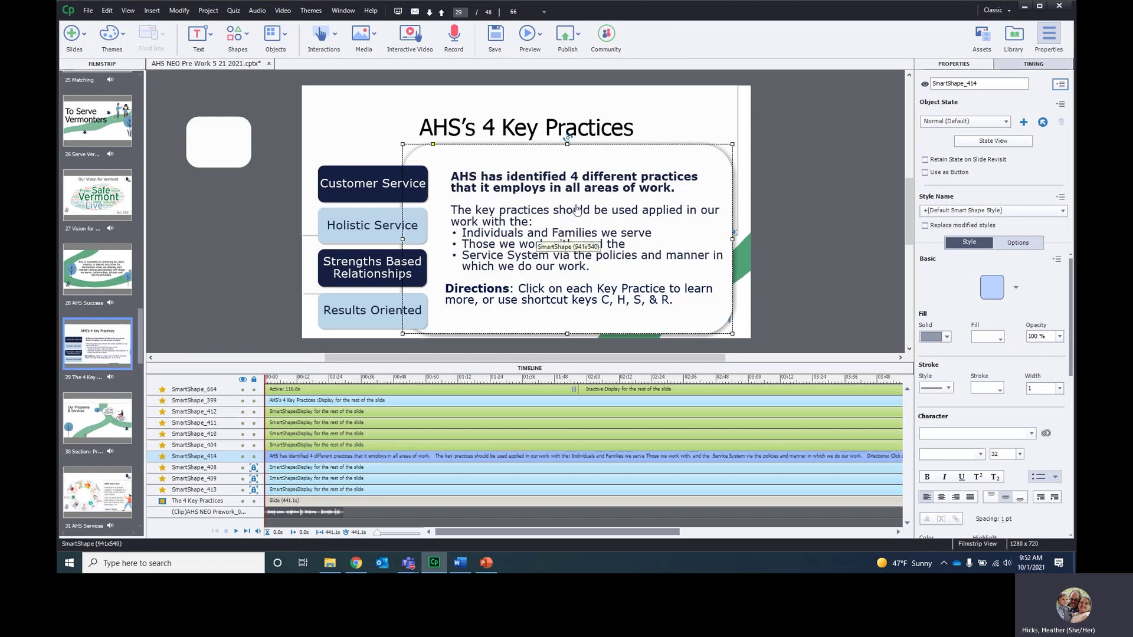
Step: Check the accessibility settings of the large text shape, keeping Auto Label enabled
click(1060, 84)
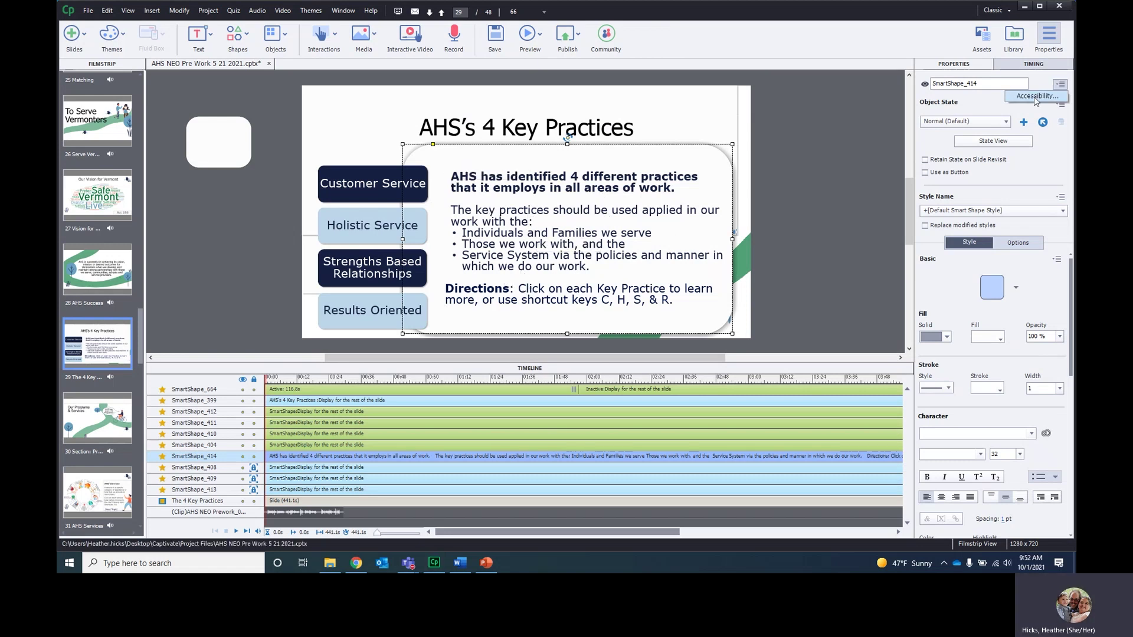
click(1035, 99)
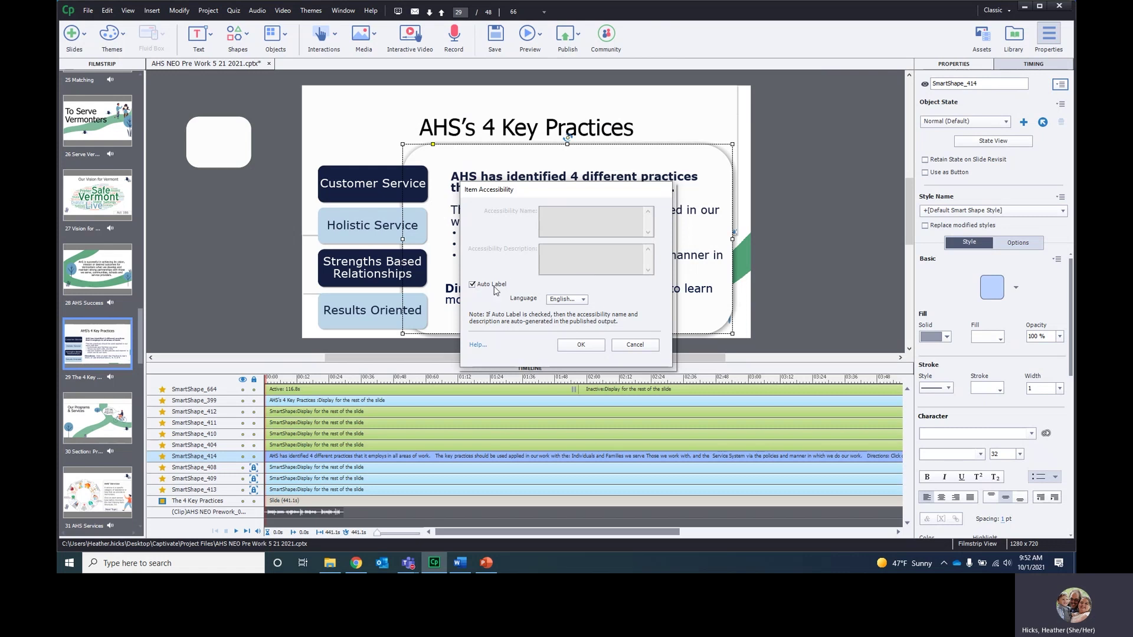
click(581, 344)
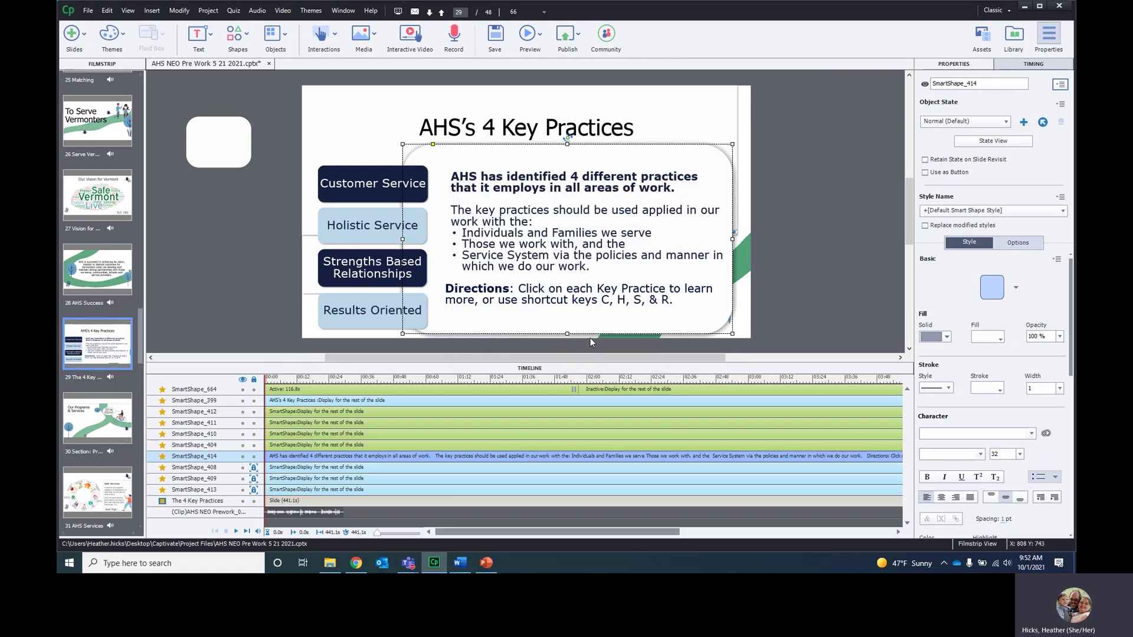
Step: Add the built-in Visited state to the Customer Service button
click(371, 184)
click(371, 184)
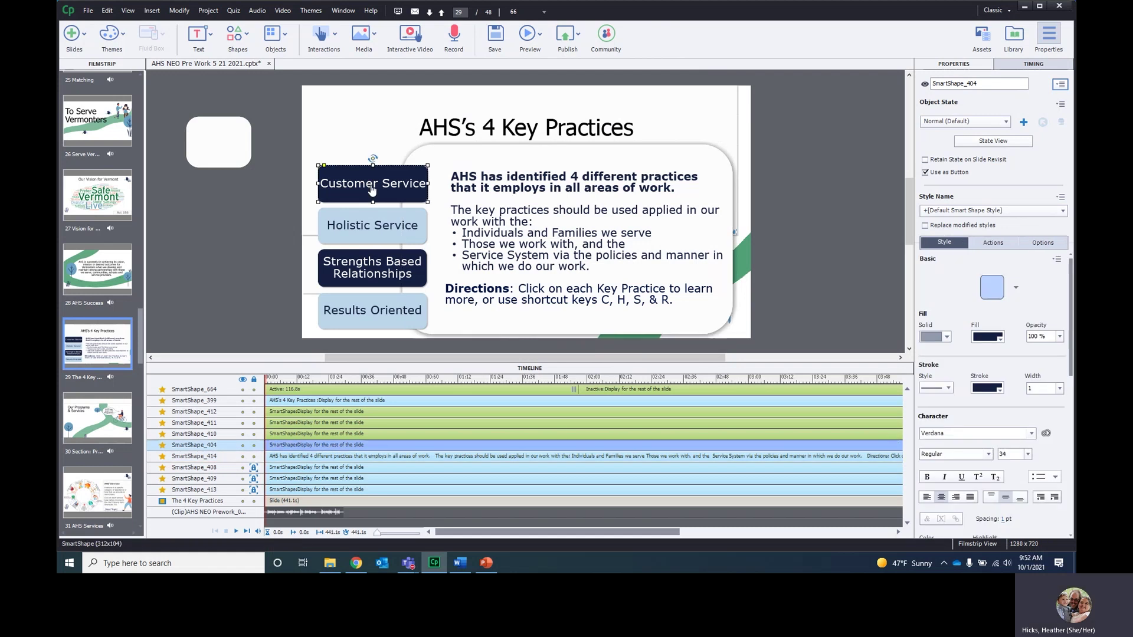
click(982, 147)
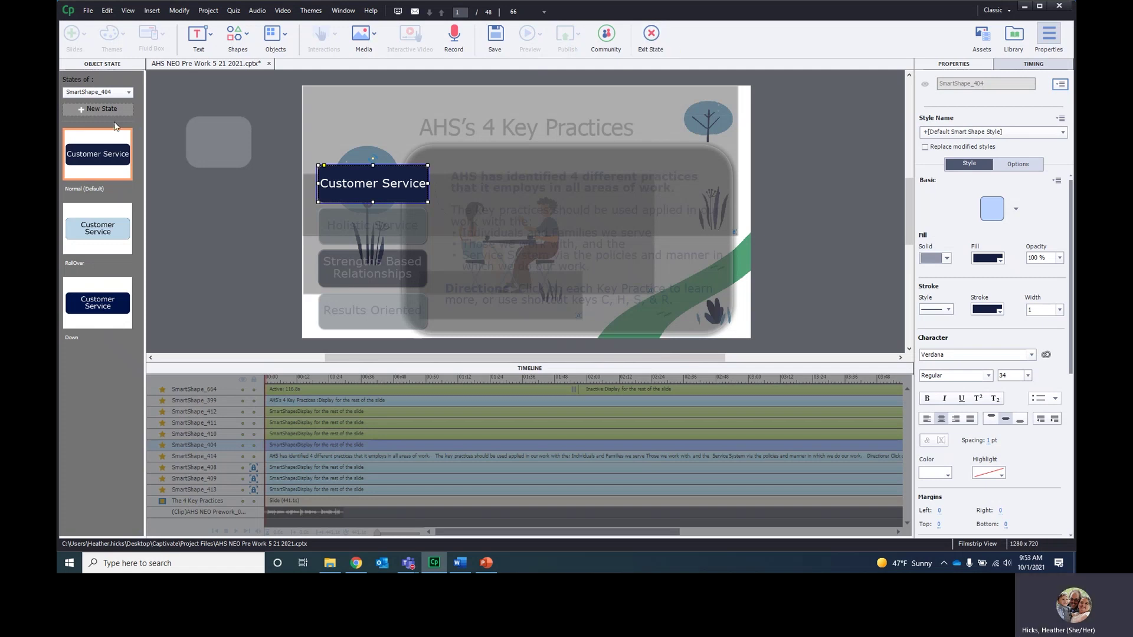
click(94, 110)
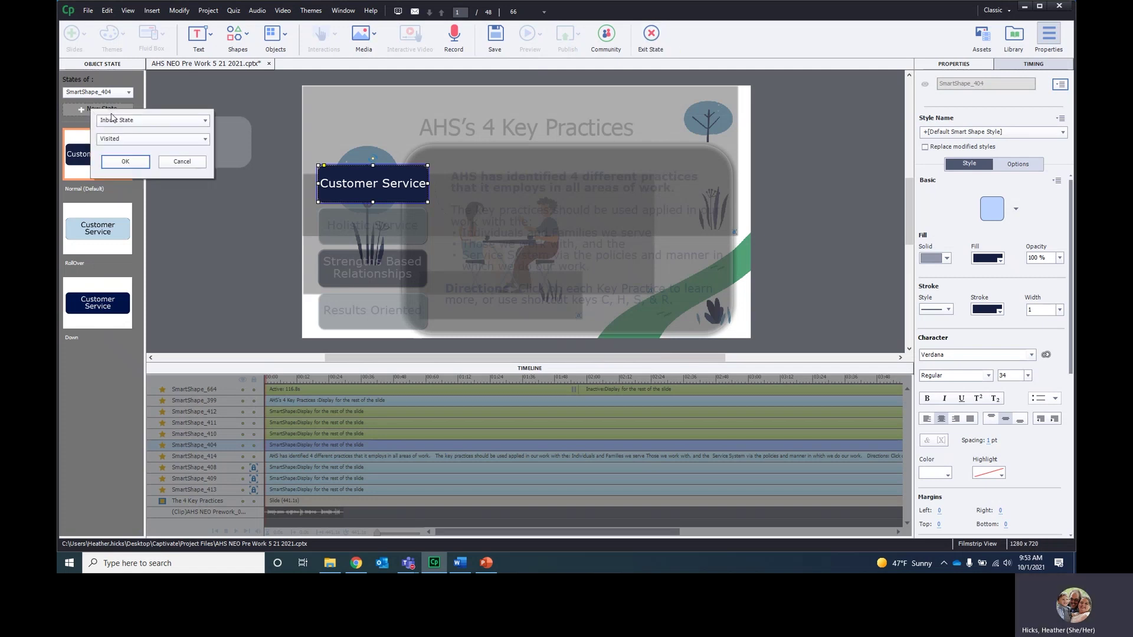
click(123, 162)
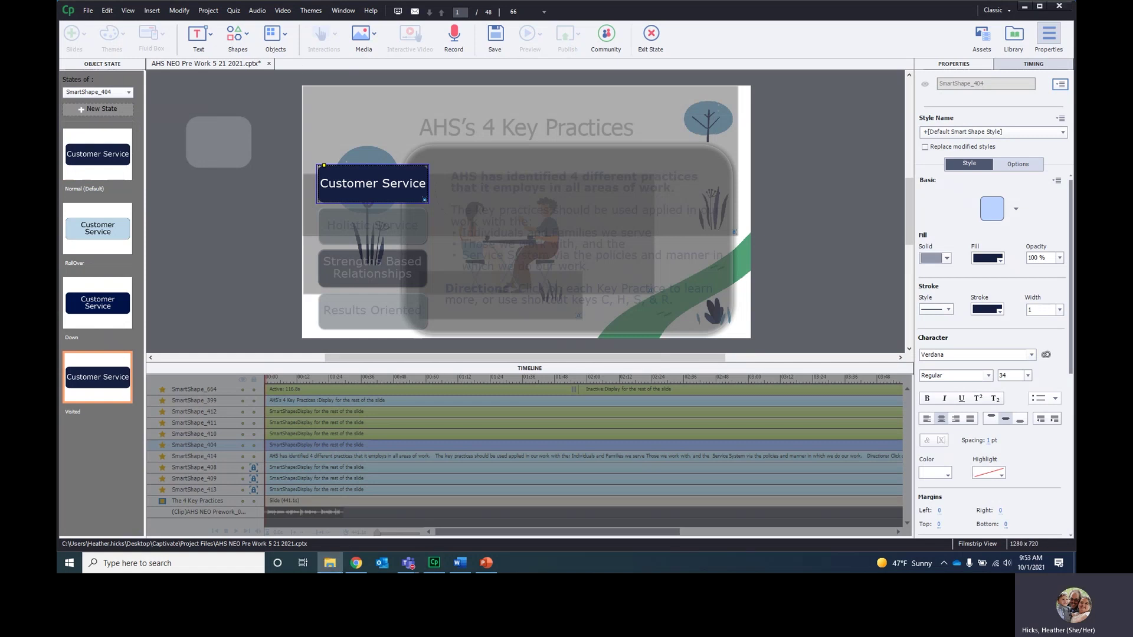
Step: Insert the checkmark image done (1).png into the Customer Service button's Visited state and shrink it to about 66 x 66
drag(329, 562, 780, 169)
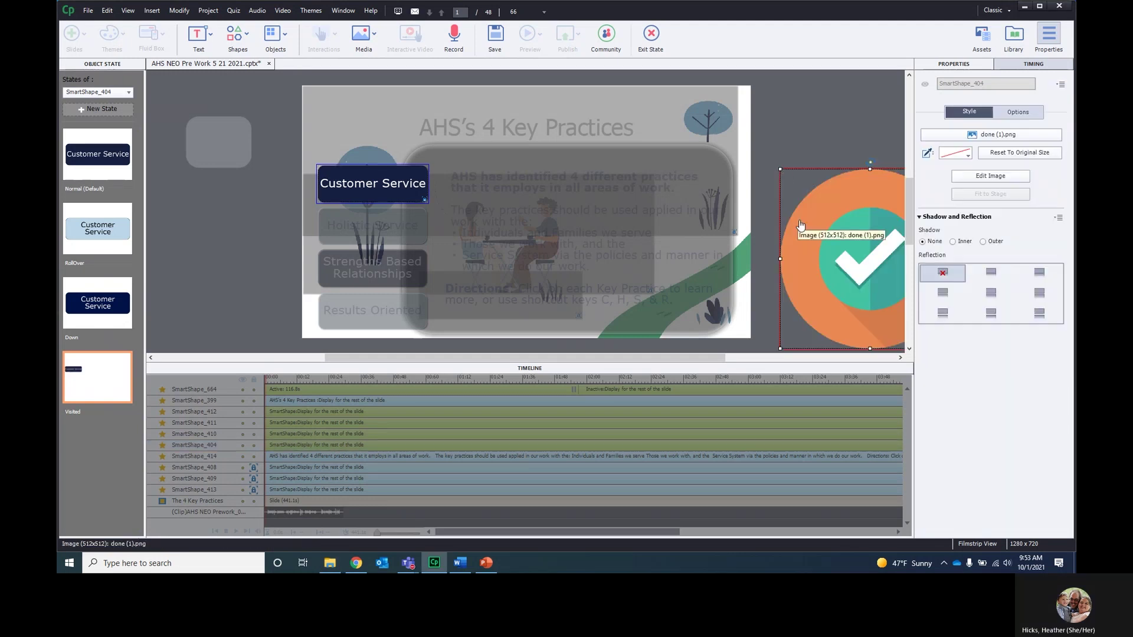
drag(812, 251, 437, 192)
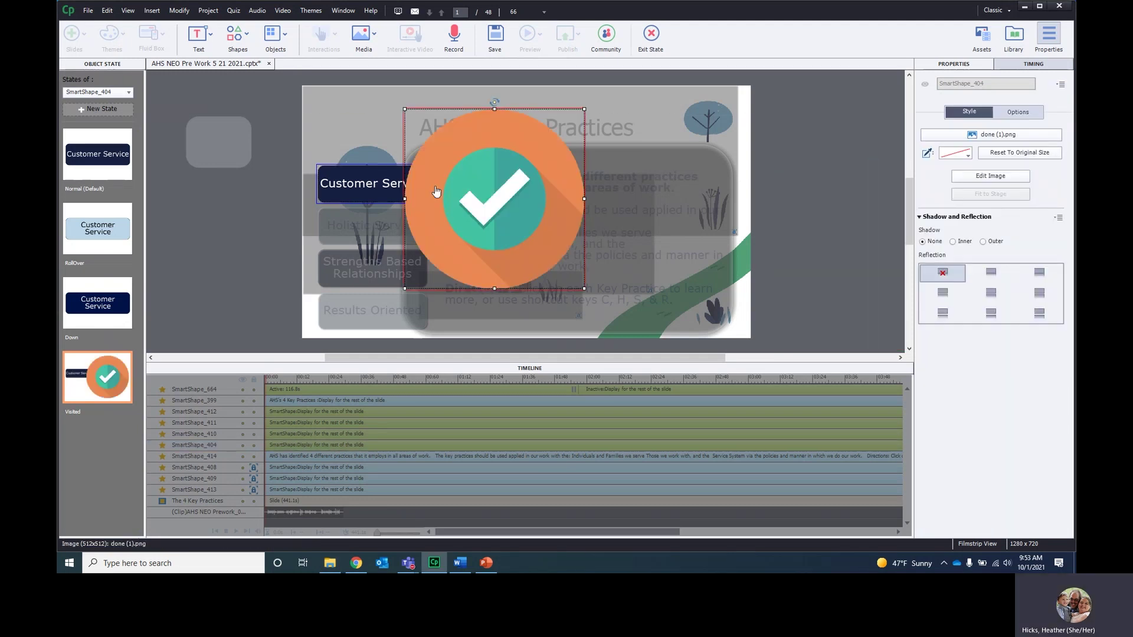
drag(402, 106, 550, 265)
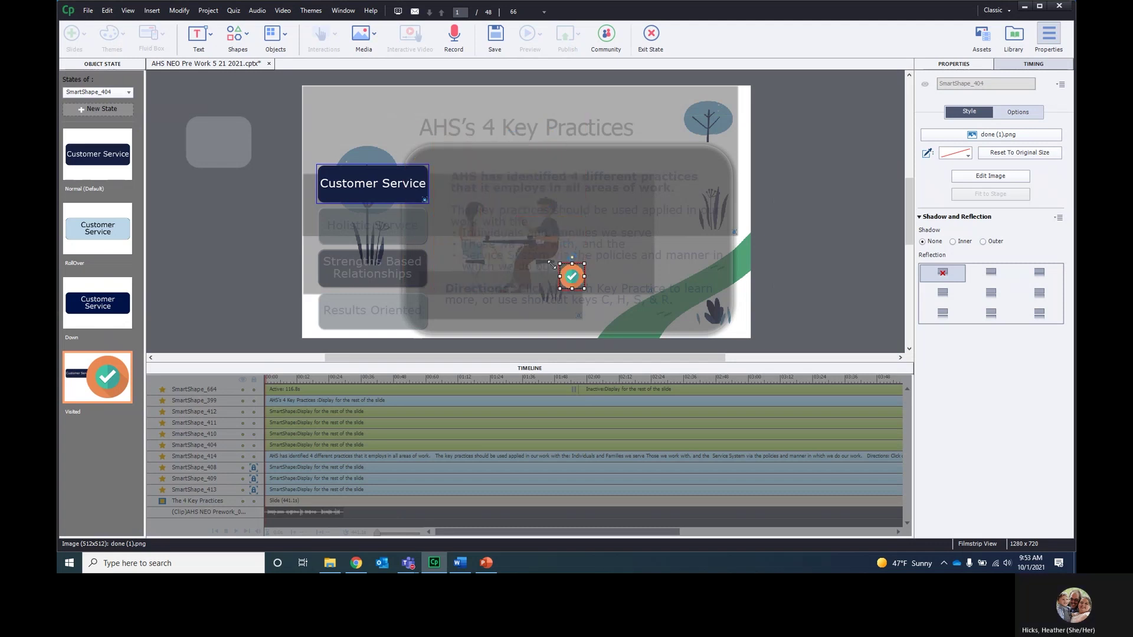
click(563, 277)
click(573, 283)
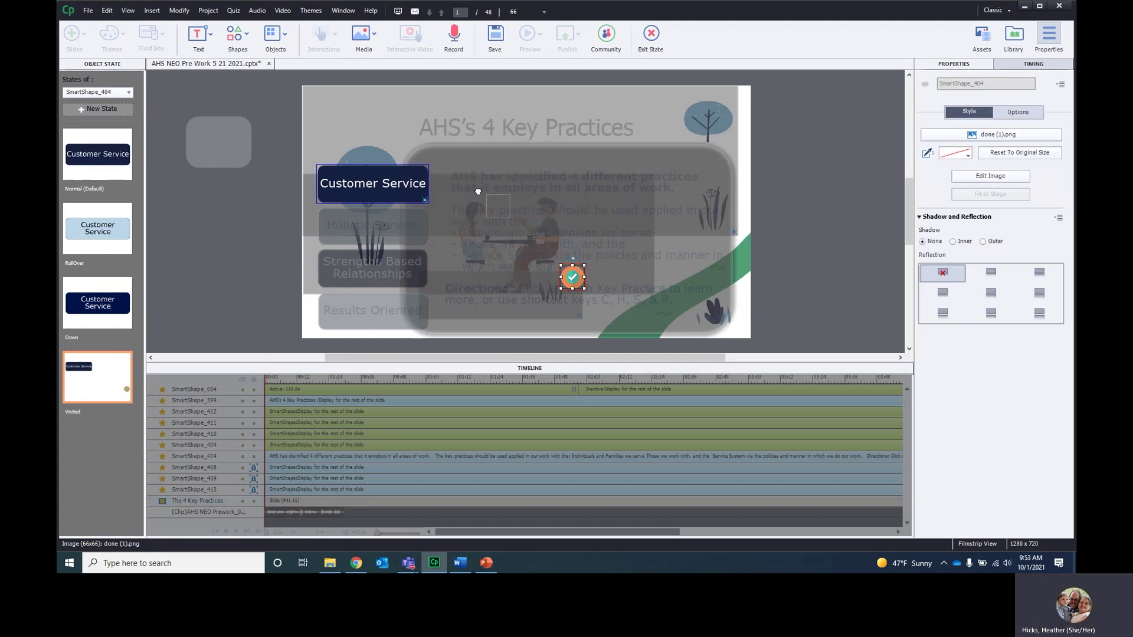
Step: Reduce the checkmark to about 44 x 44, place it at the Customer Service button's left edge, and exit the state view
drag(426, 166, 427, 169)
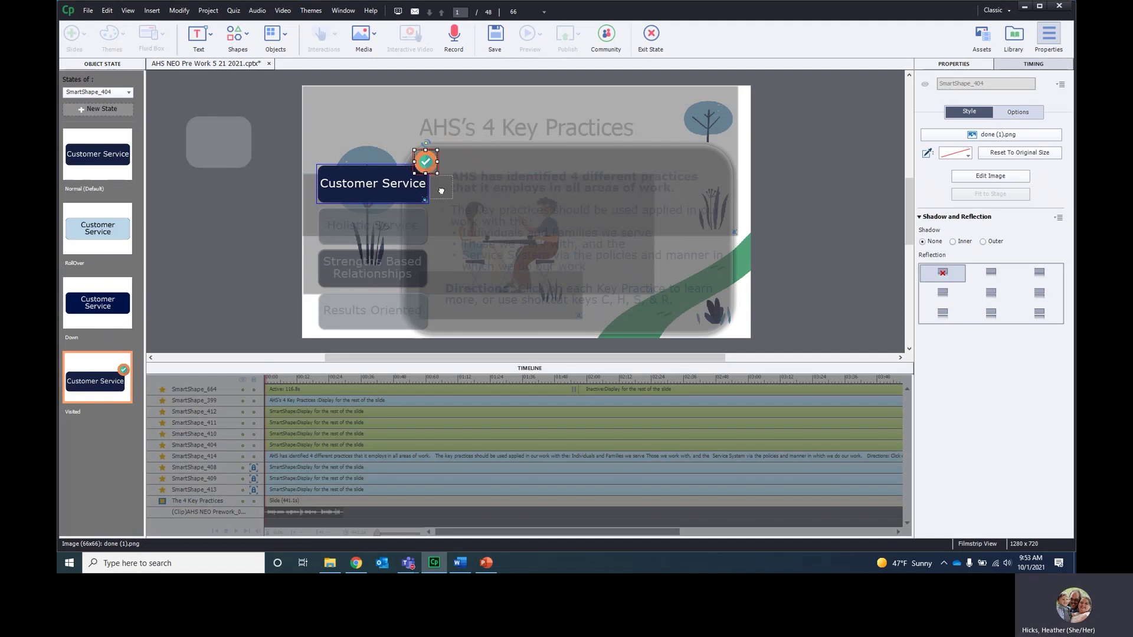
drag(345, 189, 311, 188)
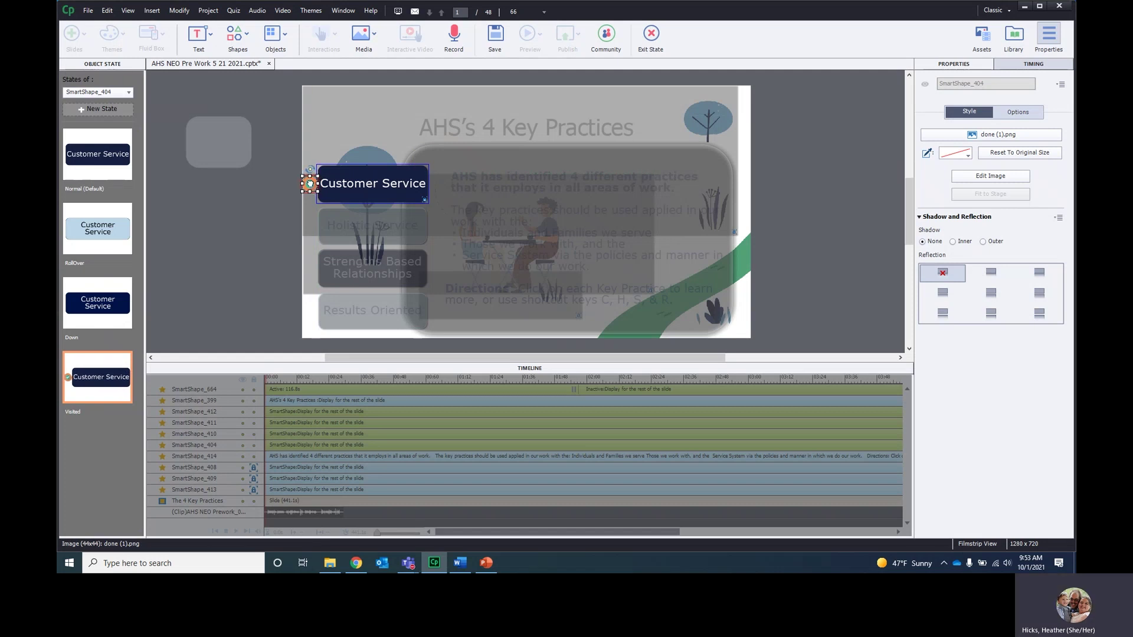
click(280, 202)
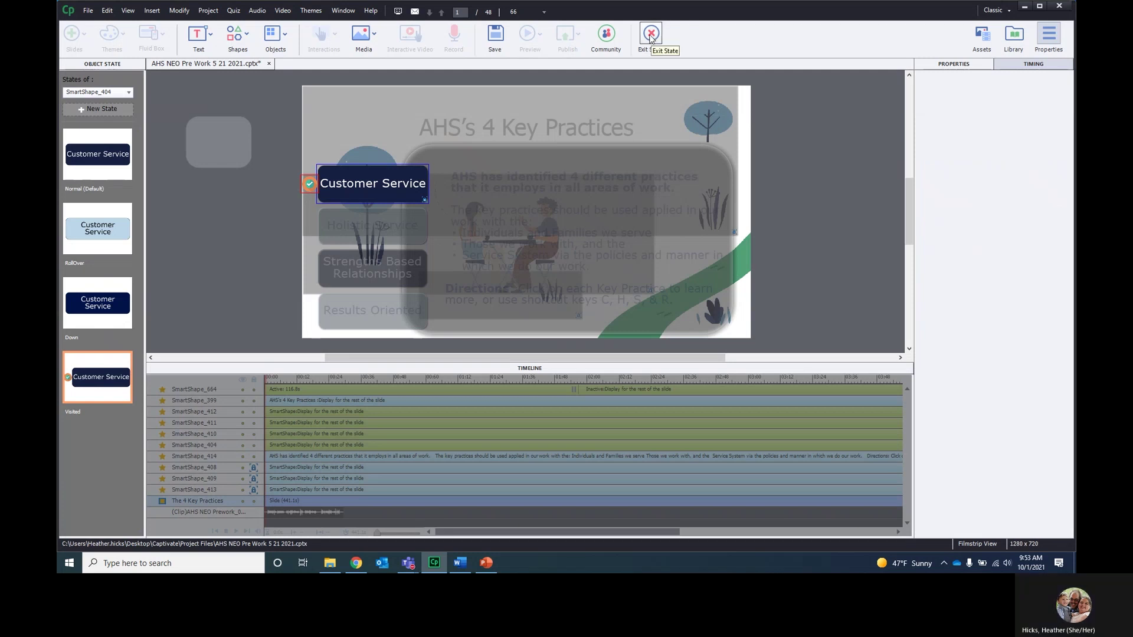
click(309, 184)
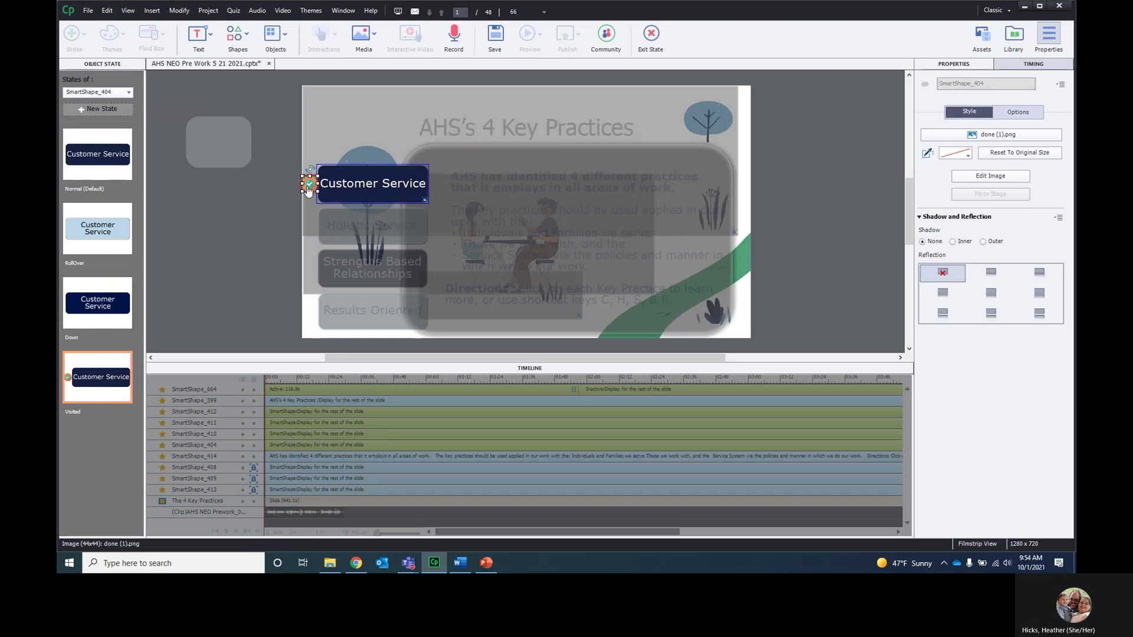
click(655, 38)
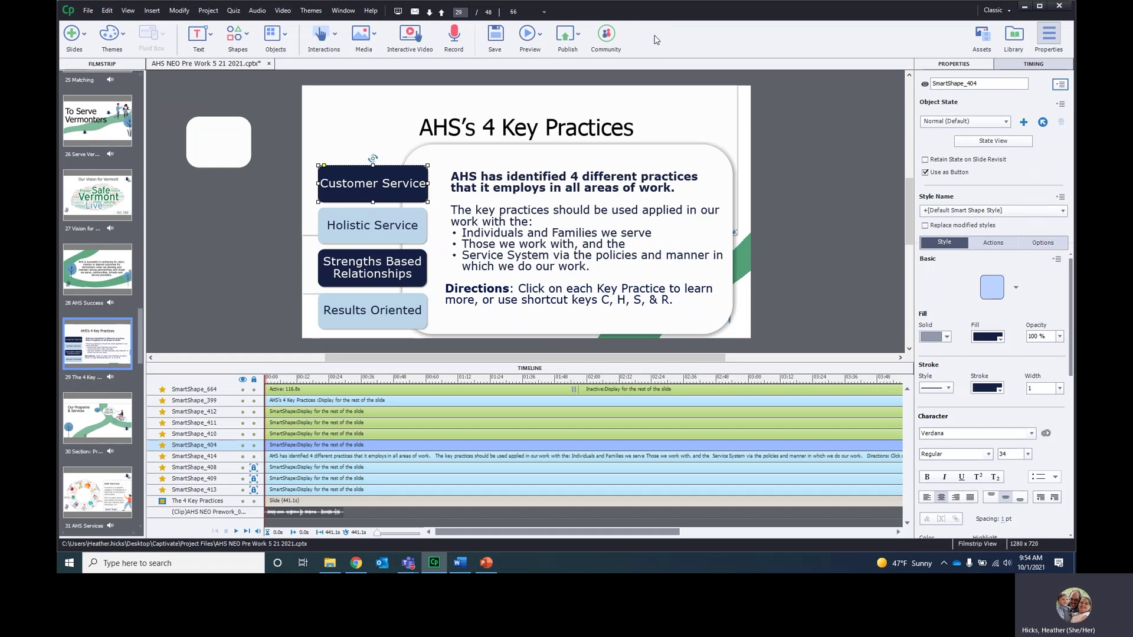
Step: Review the Customer Service button's success action and keyboard shortcut
click(993, 242)
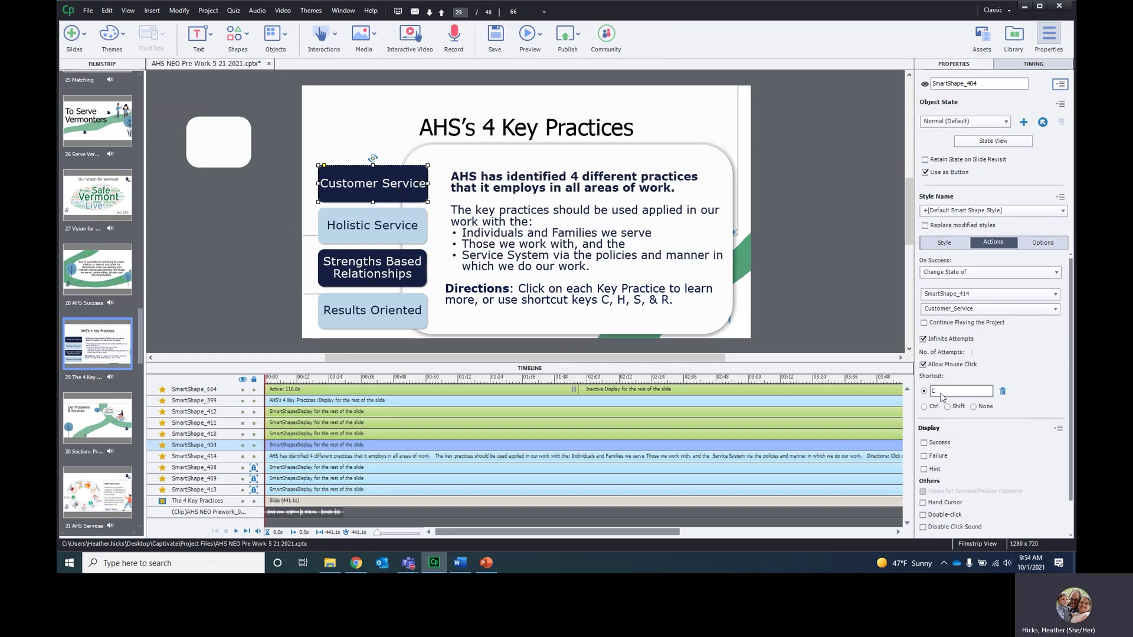
click(281, 75)
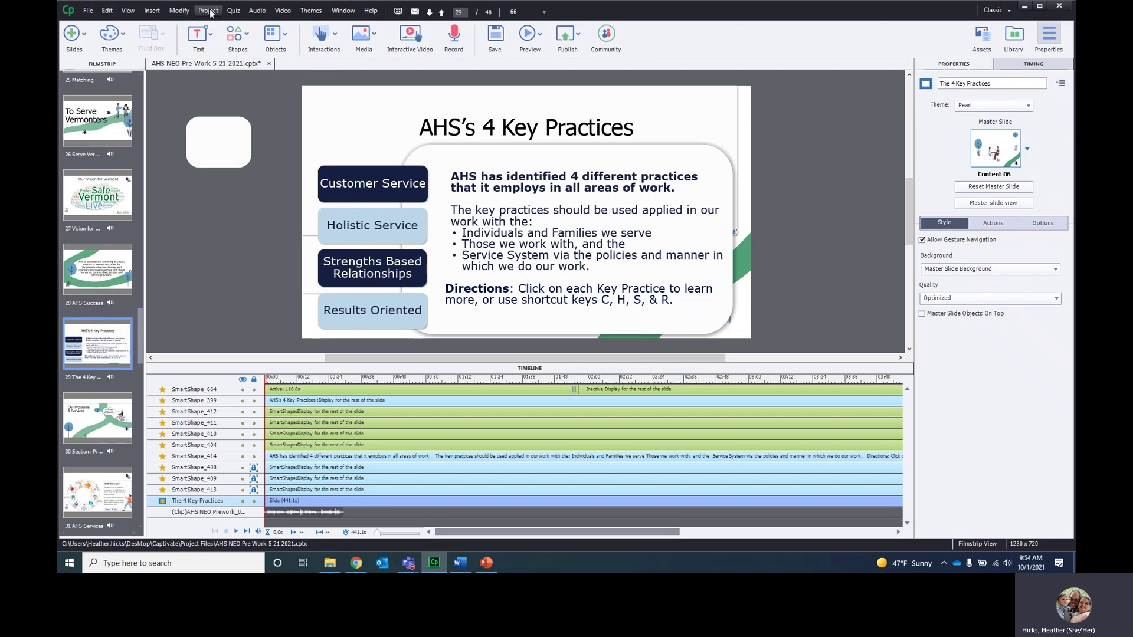
Step: Create an advanced action named 4KeyCustomerService from Blank, with Pause as its first command
click(181, 11)
mouse_move(211, 13)
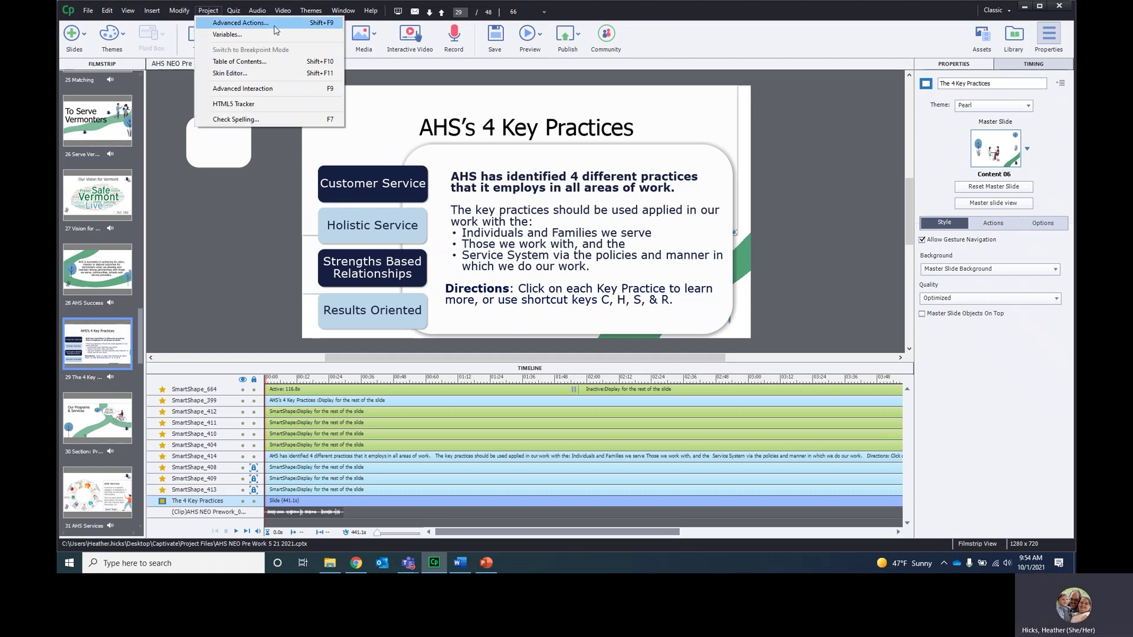
click(275, 30)
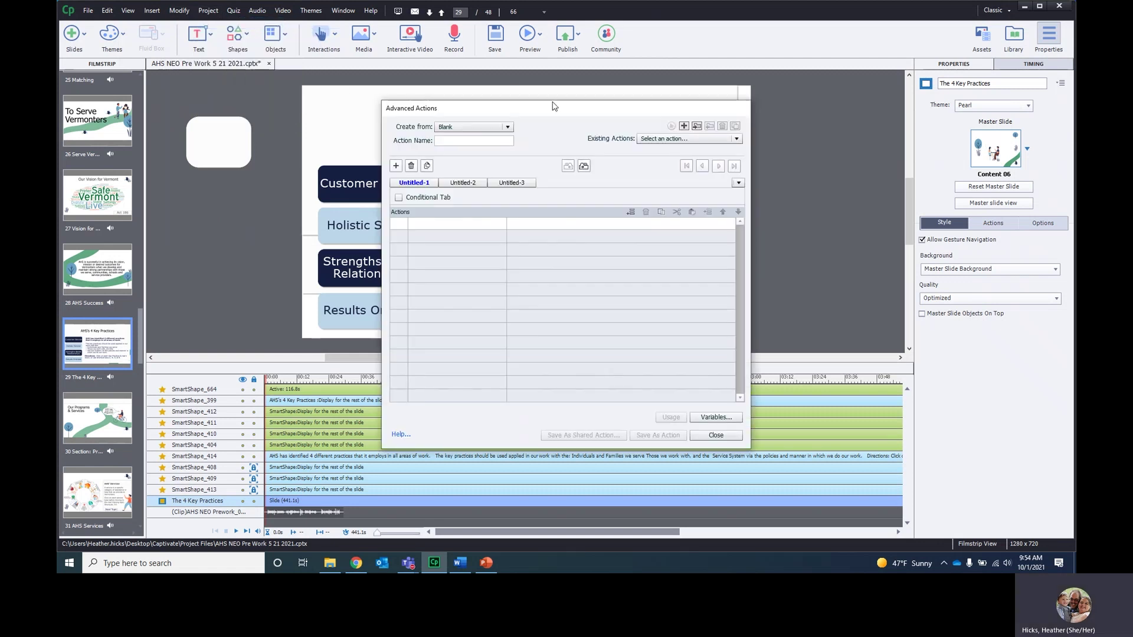
drag(553, 110, 745, 179)
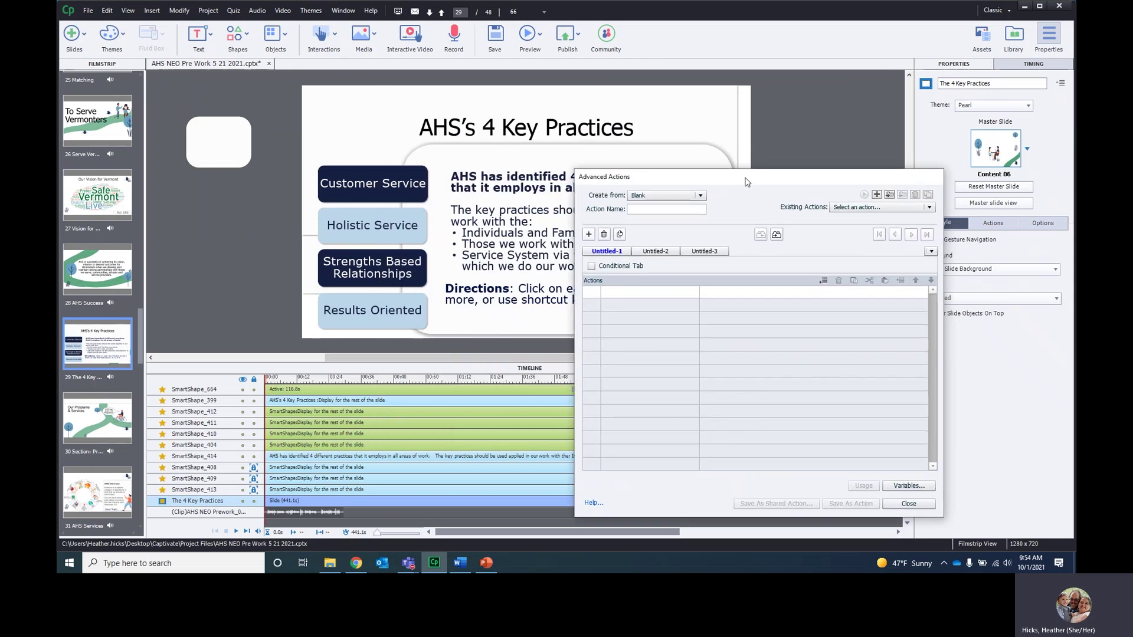
click(657, 209)
text(4)
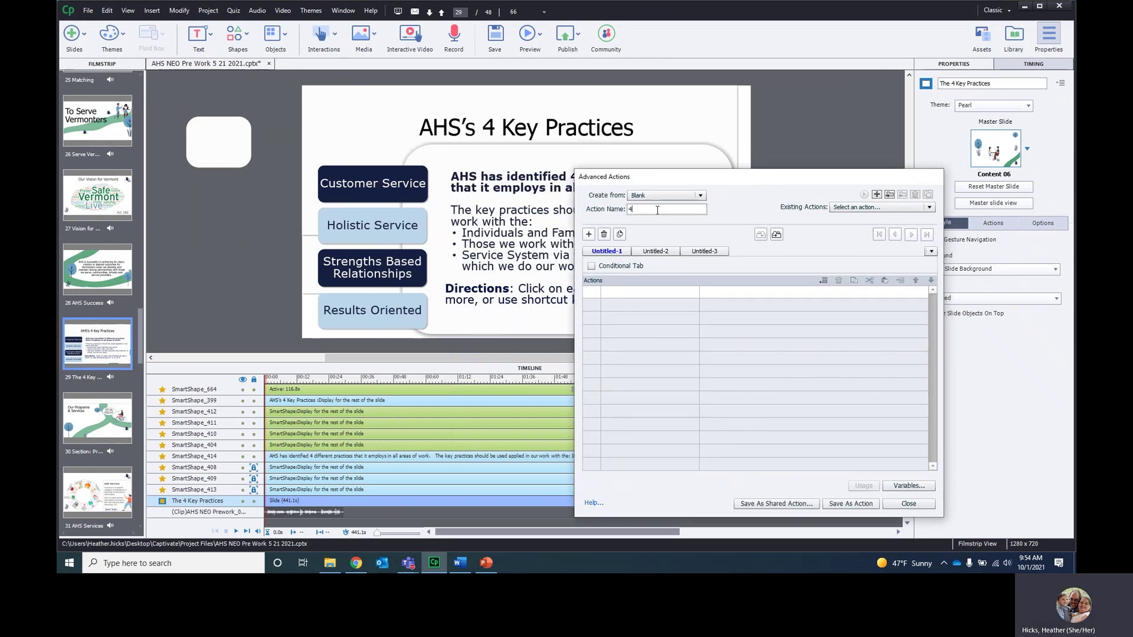
text(KeyCustomerService)
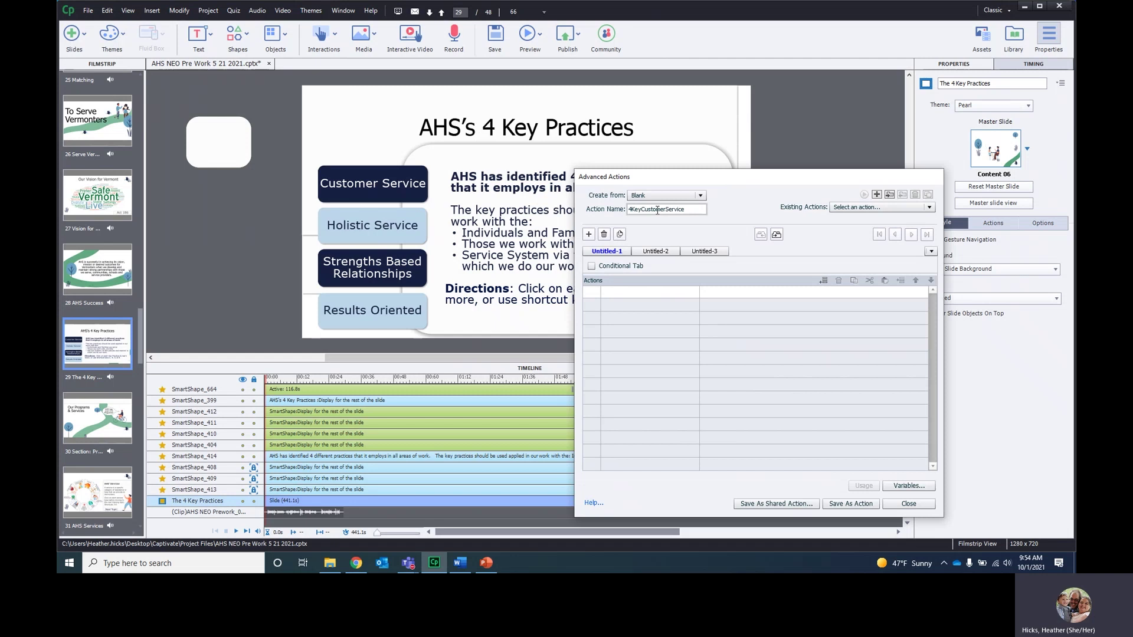
click(619, 293)
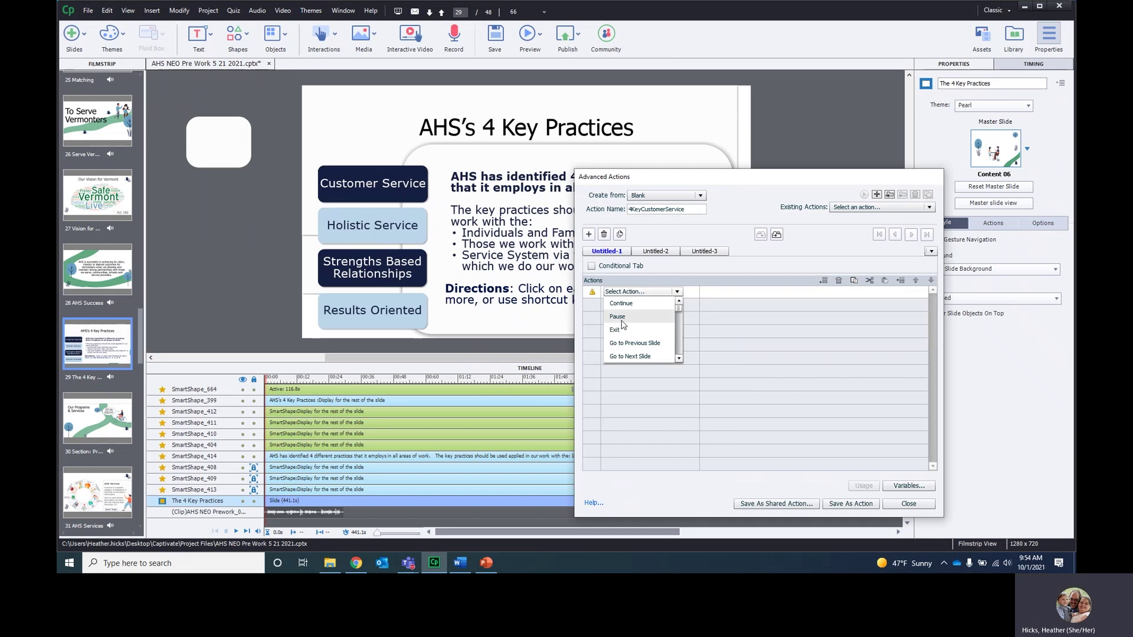
click(619, 317)
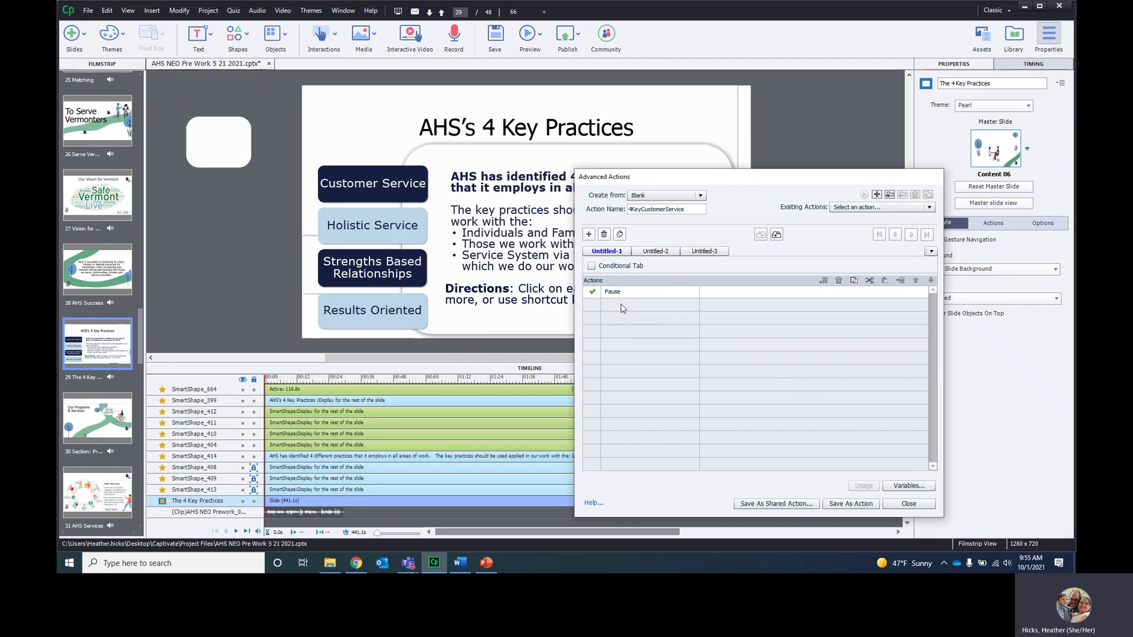
Step: Add Change State of as the second command of the 4KeyCustomerService action
click(623, 307)
click(623, 307)
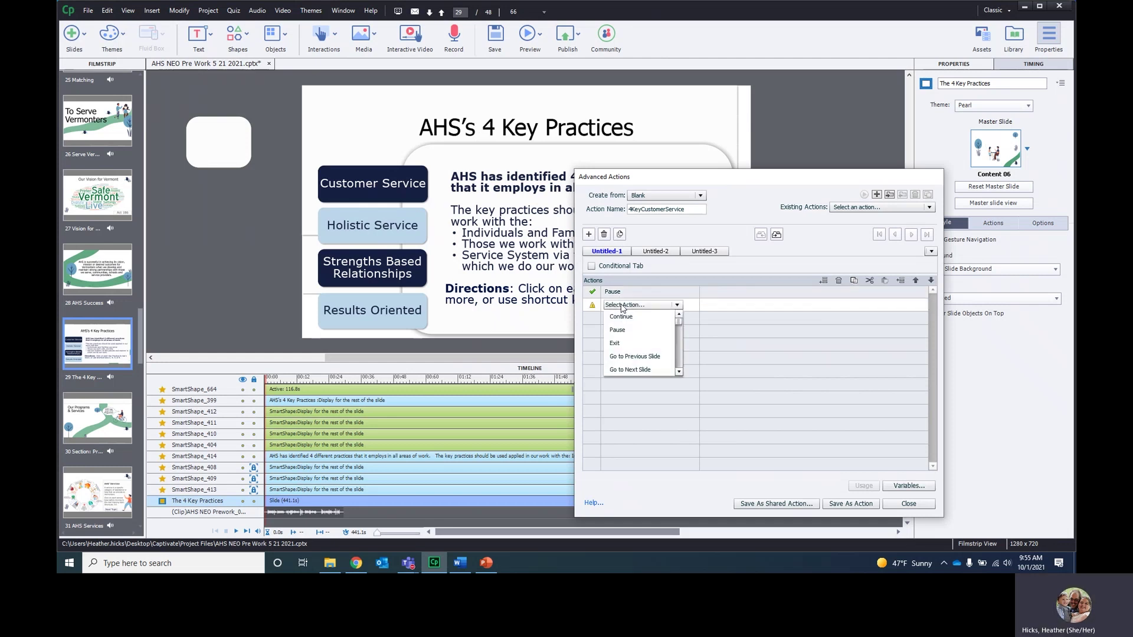
click(678, 359)
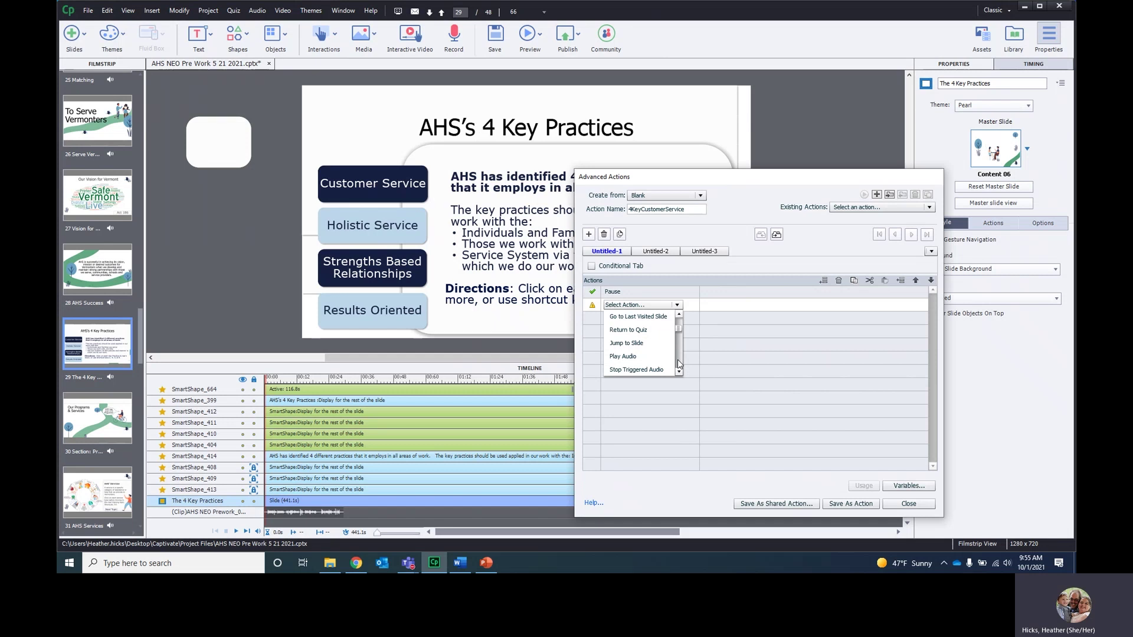
click(678, 359)
click(678, 359)
click(678, 361)
click(677, 360)
click(678, 351)
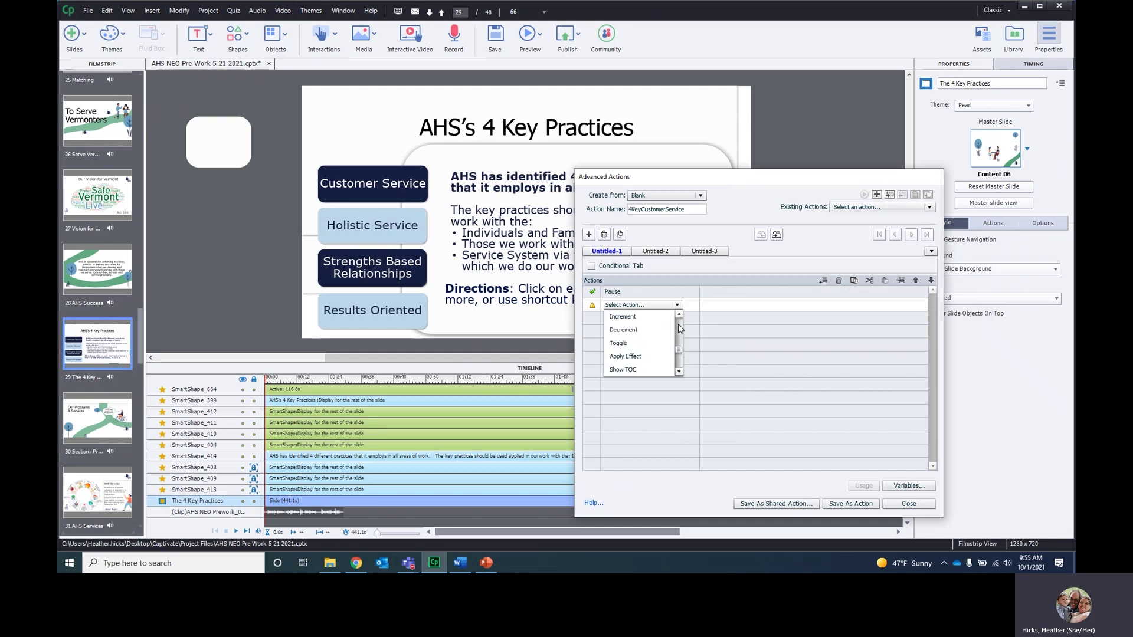
scroll(678, 324, up, 7)
click(653, 316)
text(ch)
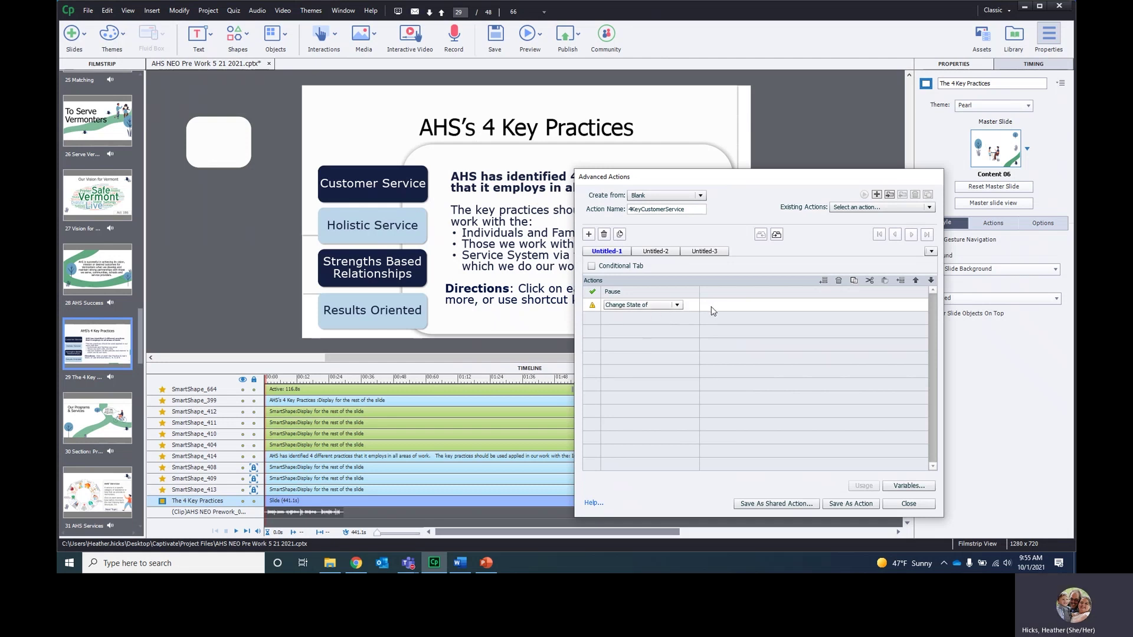
click(682, 319)
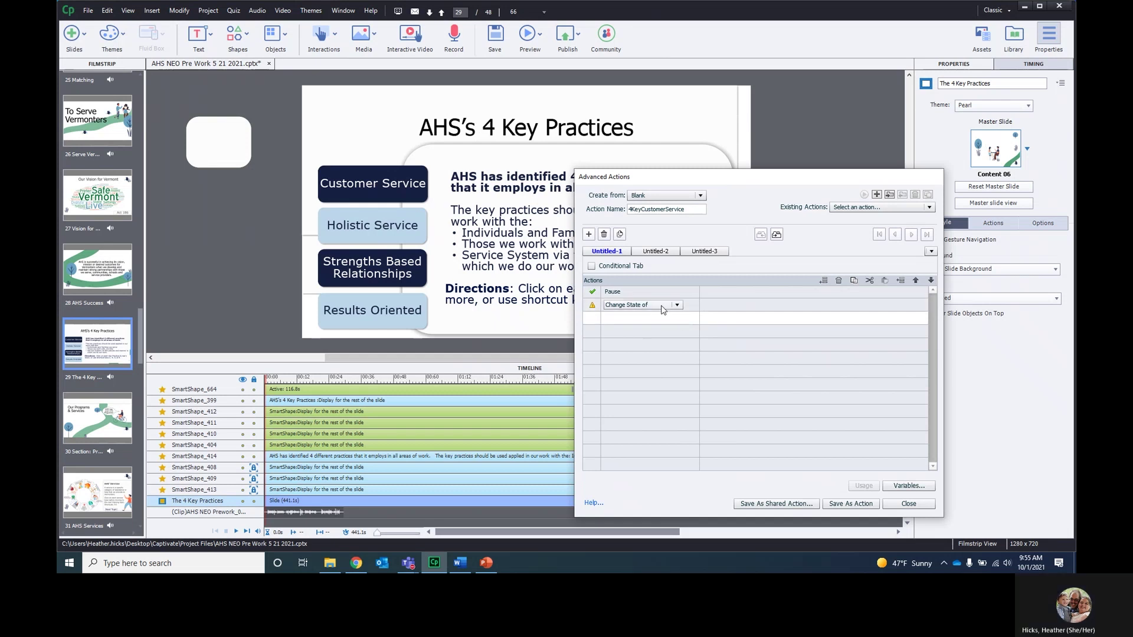
click(659, 308)
click(656, 316)
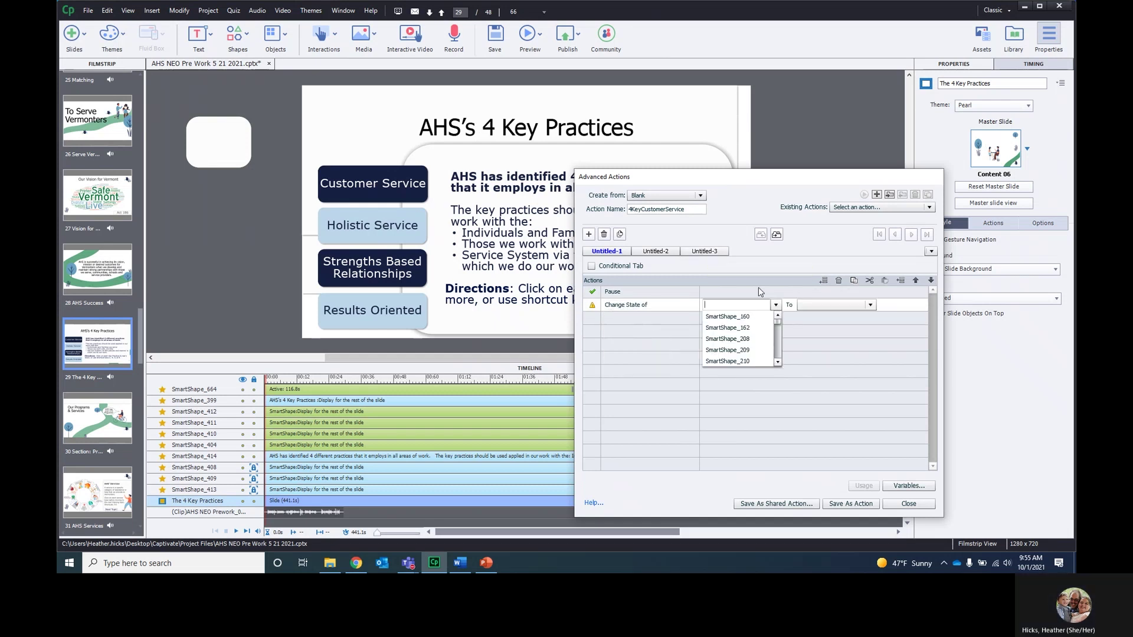
Step: Set the Change State of command to switch SmartShape_627 to its Normal state
scroll(749, 338, down, 1)
scroll(758, 345, down, 10)
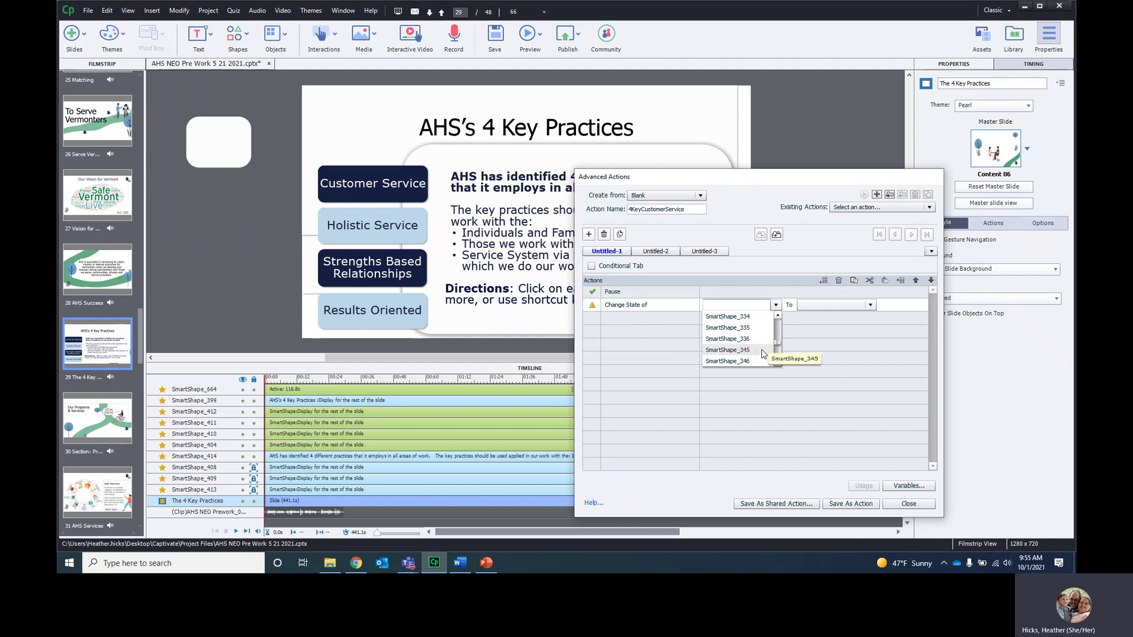
scroll(762, 352, down, 15)
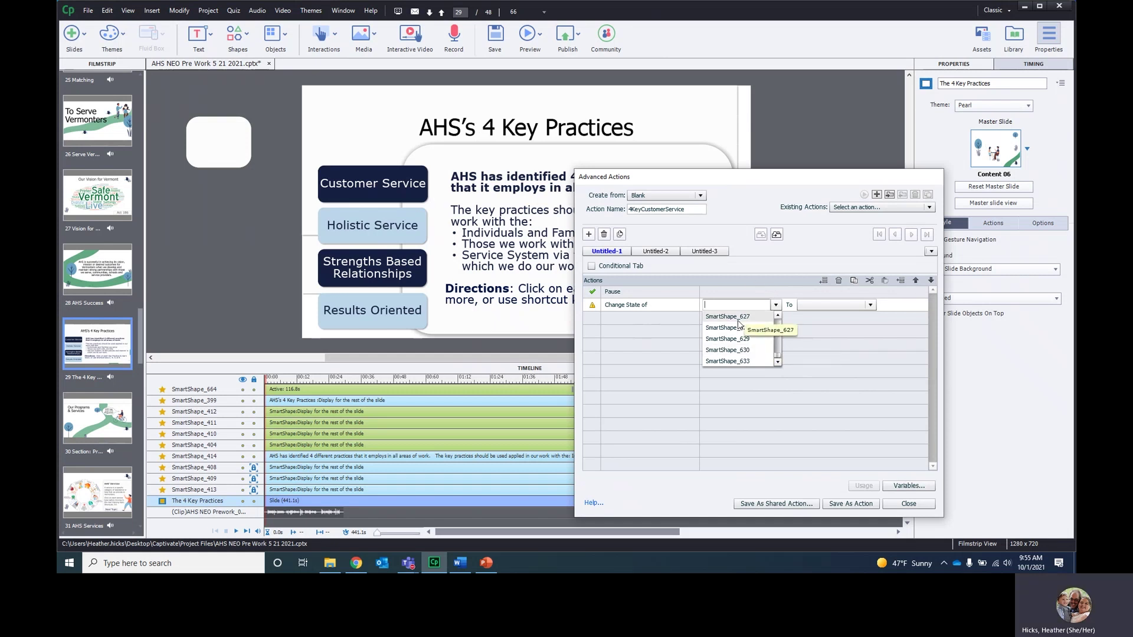
click(761, 316)
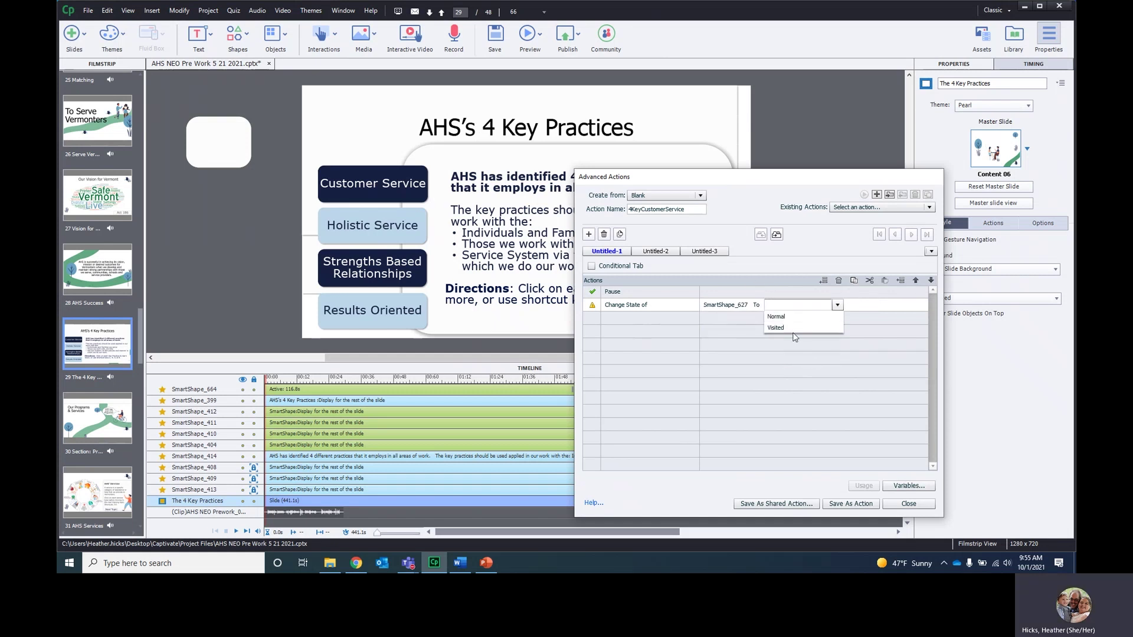
click(785, 317)
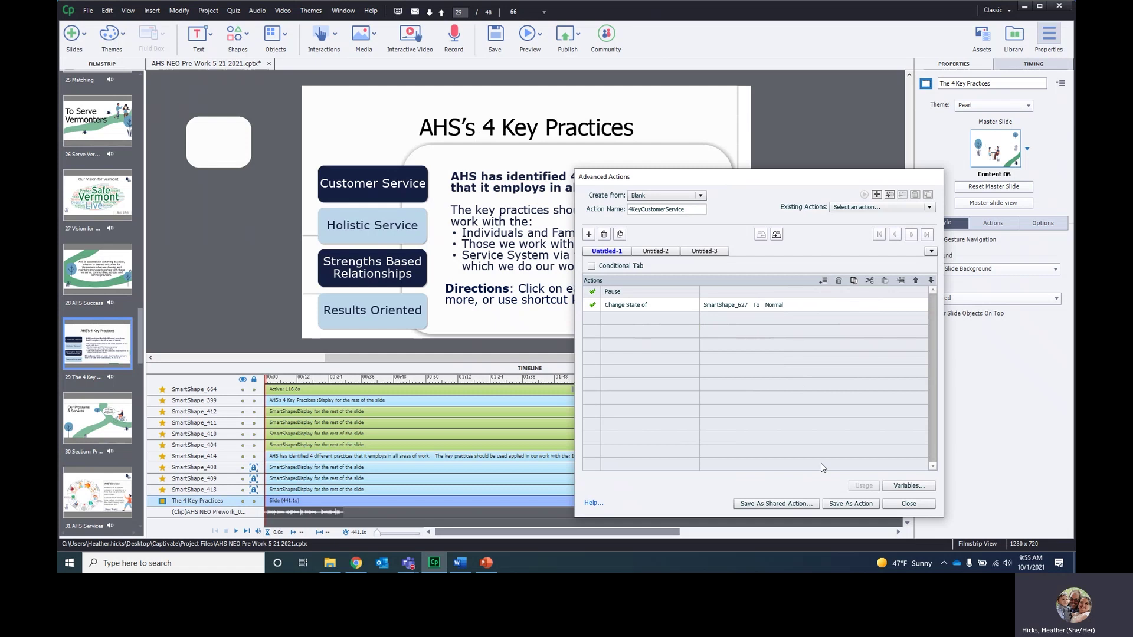
Step: Save the 4KeyCustomerService commands as an action and leave the Advanced Actions dialog
click(845, 505)
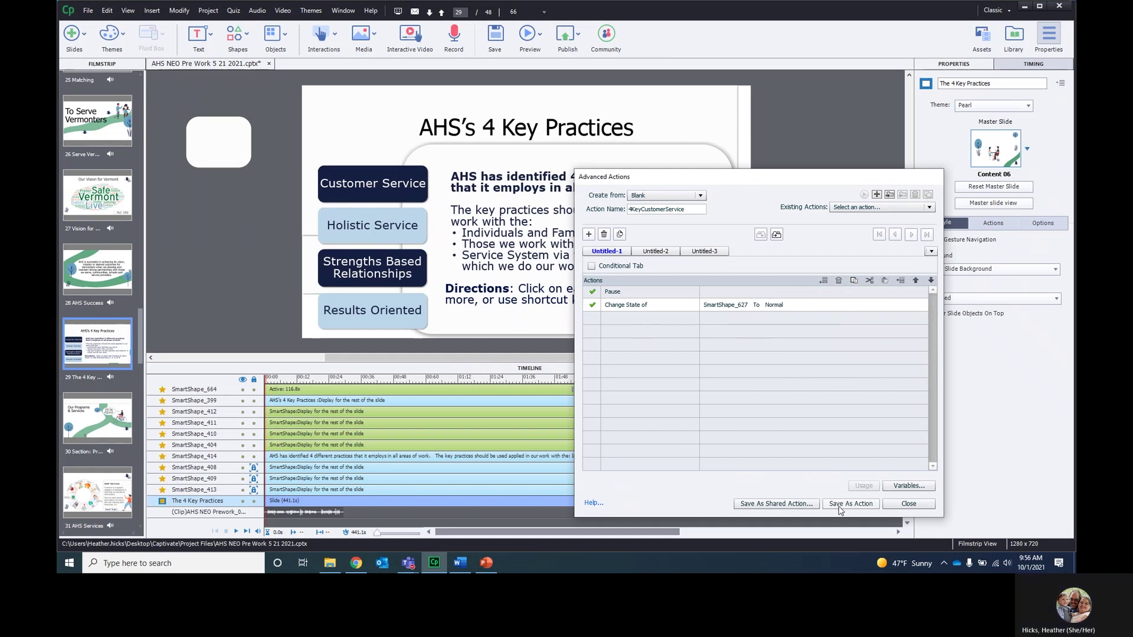
click(839, 506)
click(790, 366)
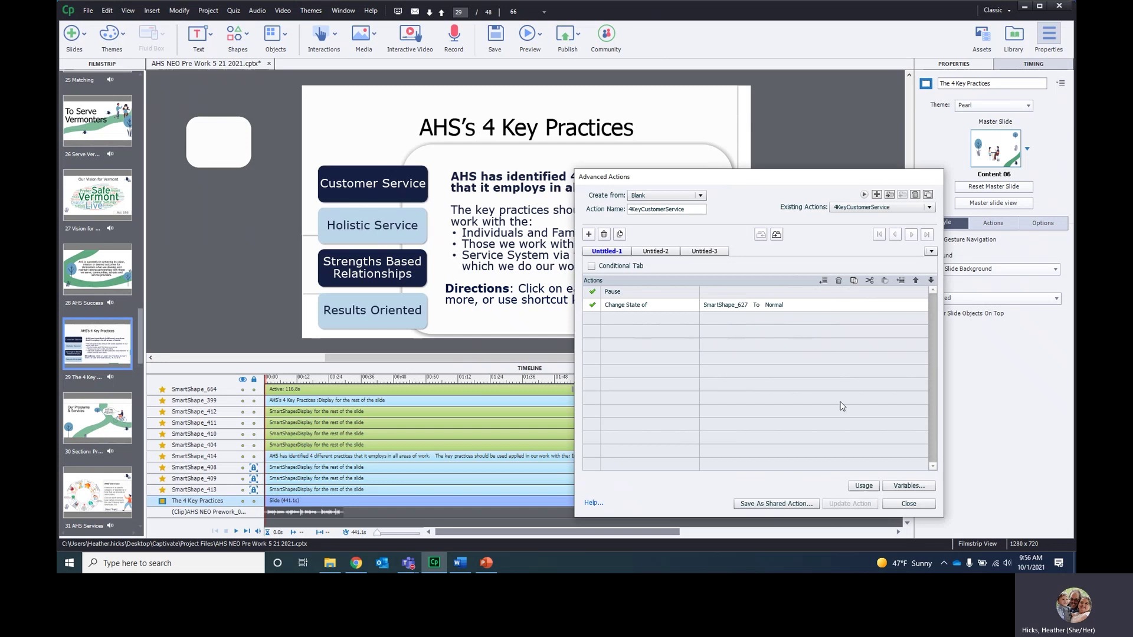
click(909, 503)
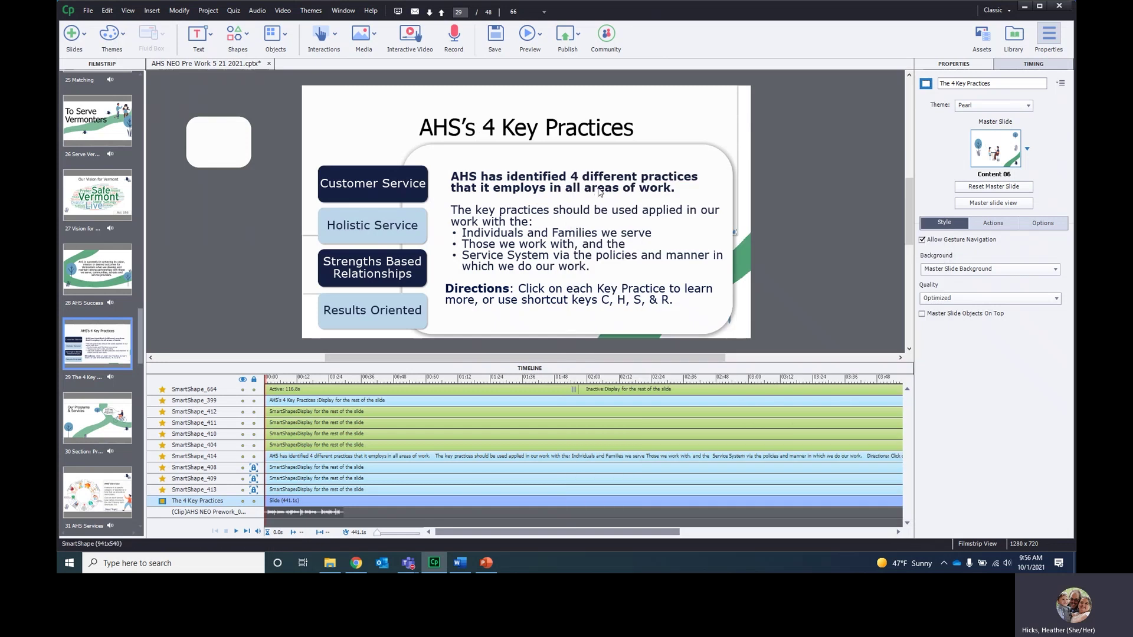
Step: Rename the slide's large text shape beside the four practice buttons as fourkeymoreinfo
click(599, 192)
click(985, 82)
double_click(985, 82)
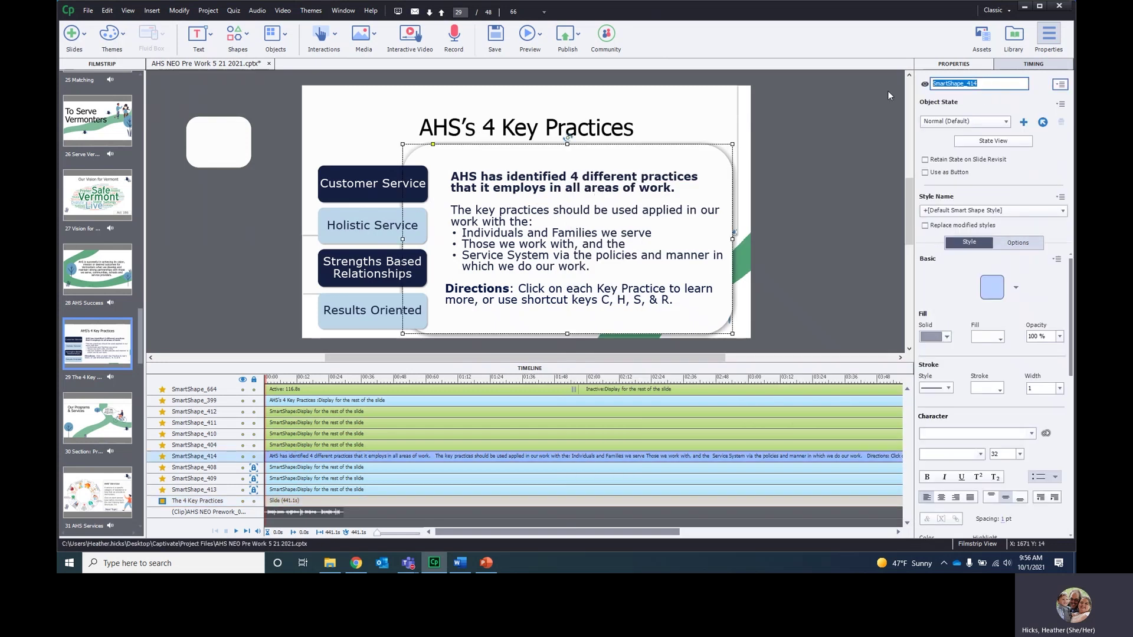
text(4)
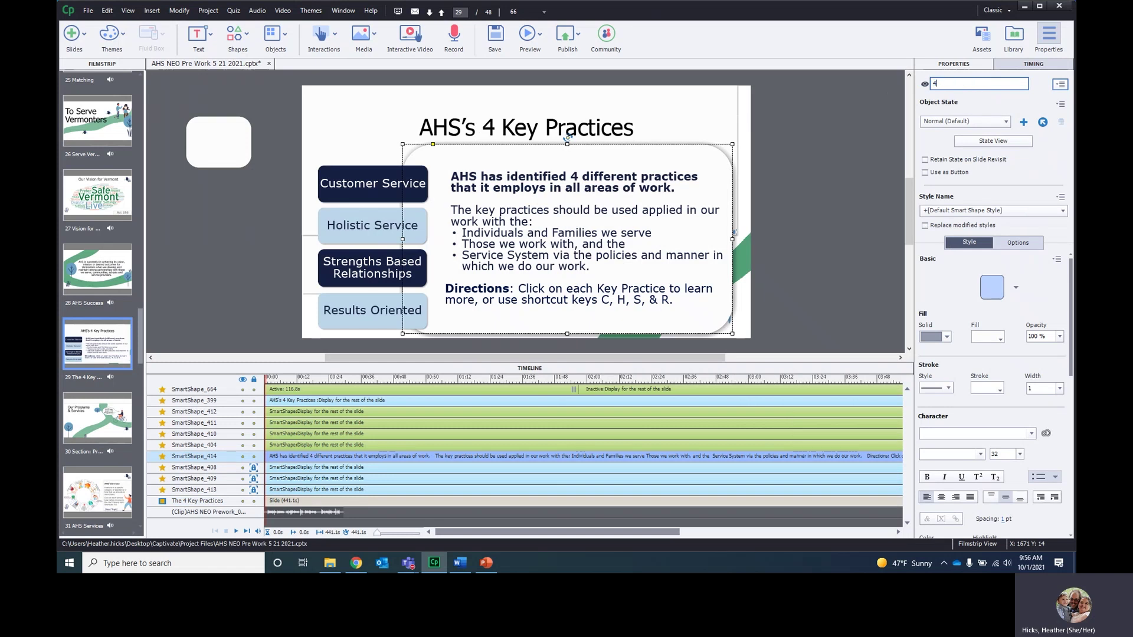
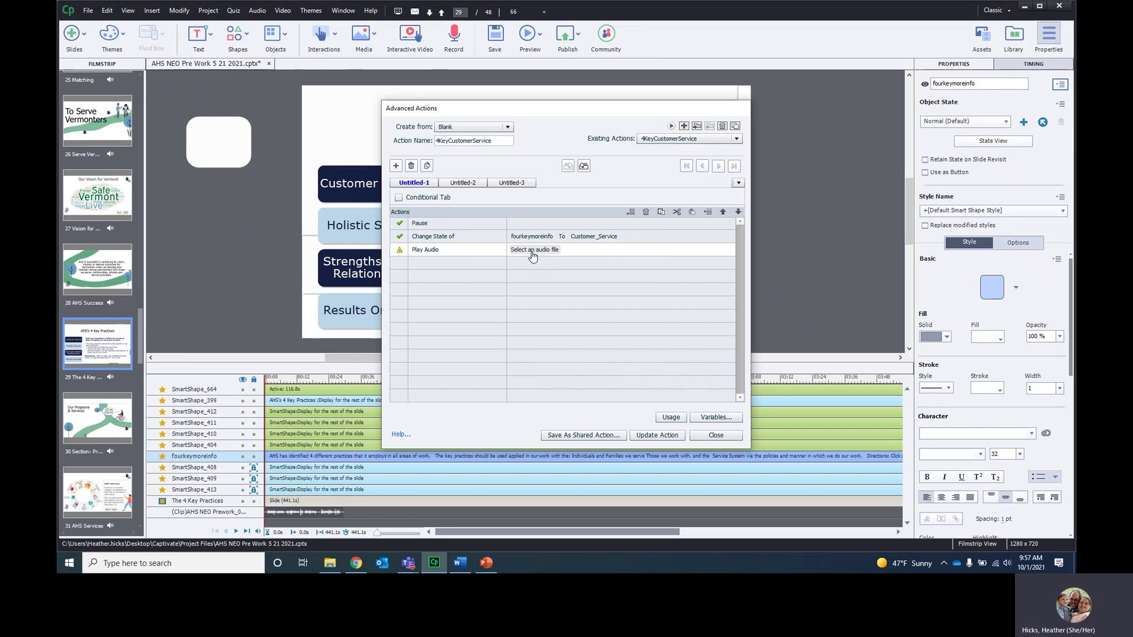
Step: Assign the library audio Customer Service 29 to the Play Audio command of 4KeyCustomerService
click(532, 252)
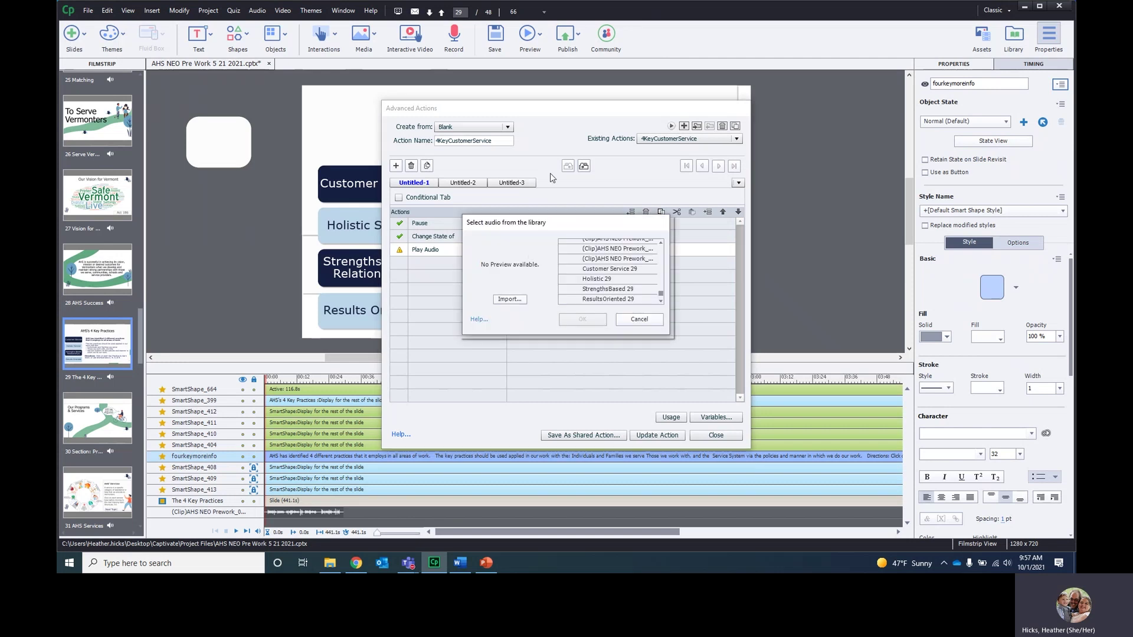
click(630, 269)
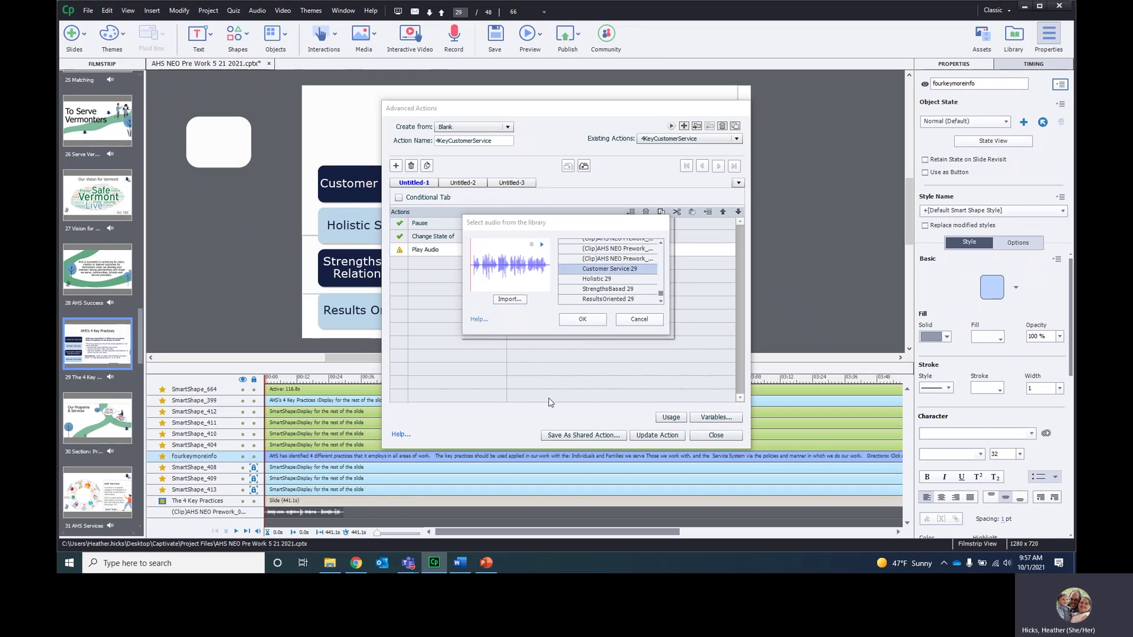
click(583, 319)
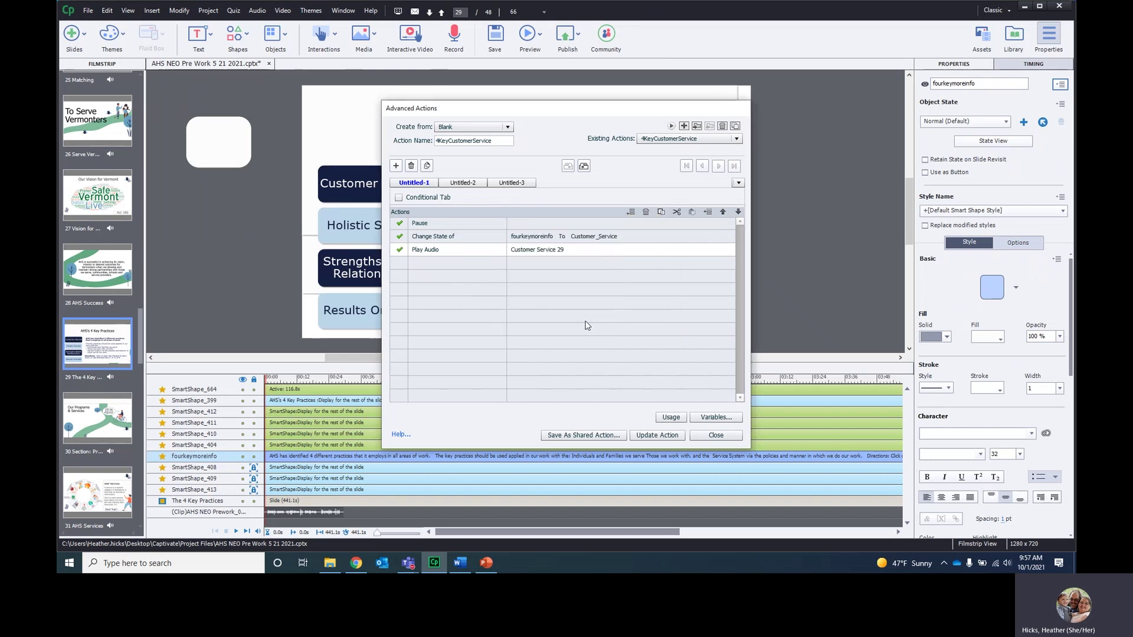
Step: Add a Stop Triggered Audio command and move it up to directly after Pause
click(433, 267)
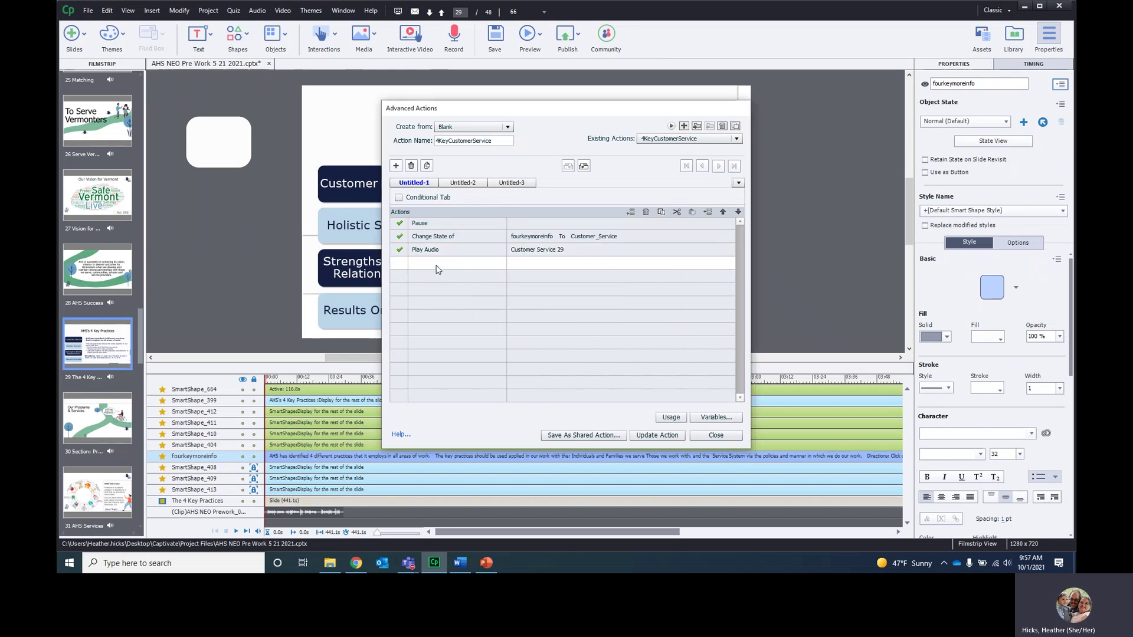
click(439, 266)
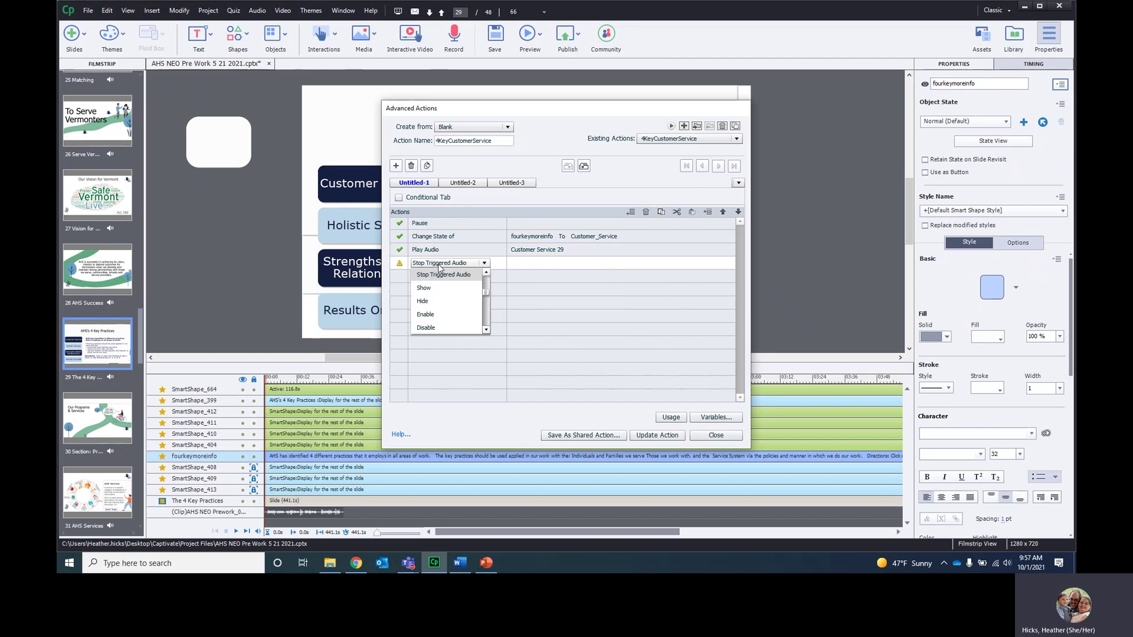
click(444, 276)
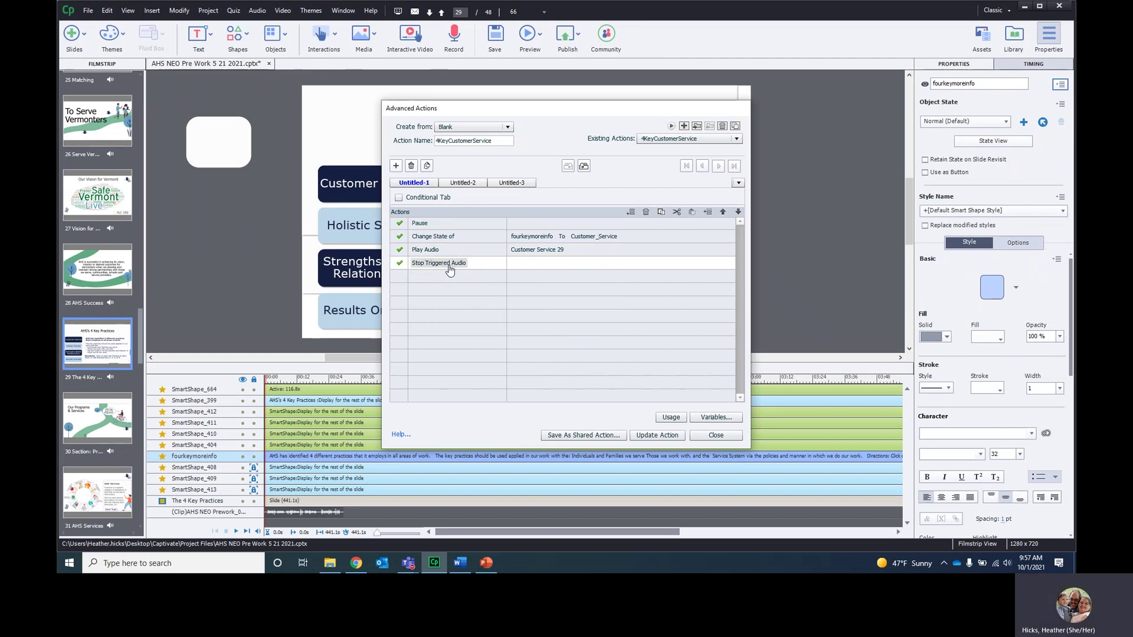
click(723, 212)
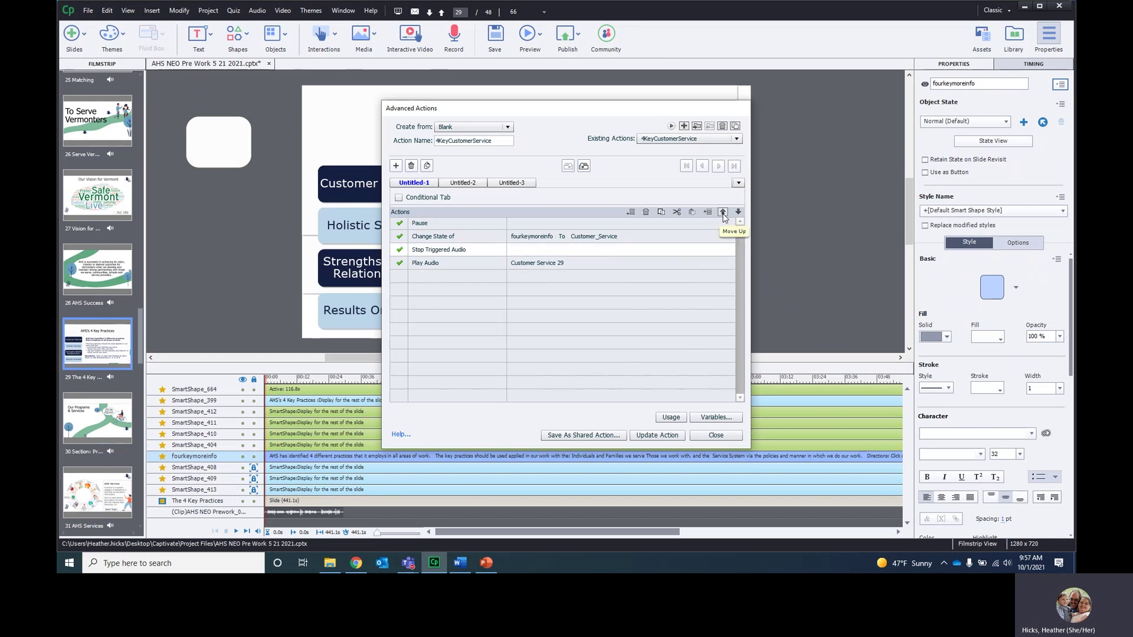
click(723, 212)
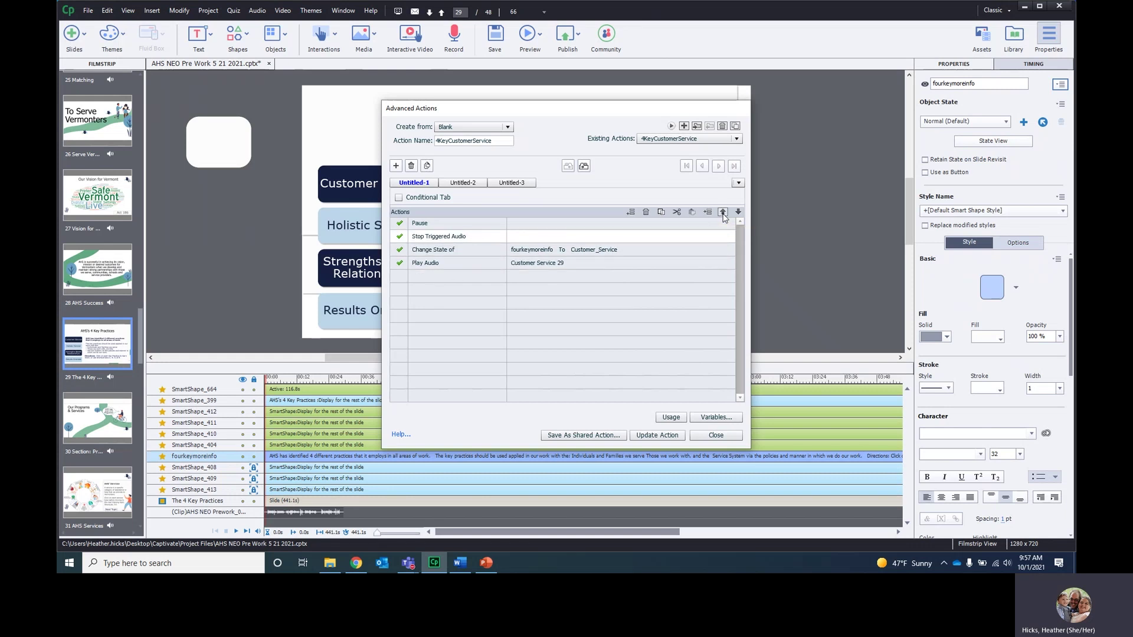
Step: Update the 4KeyCustomerService action with its changed commands
click(439, 276)
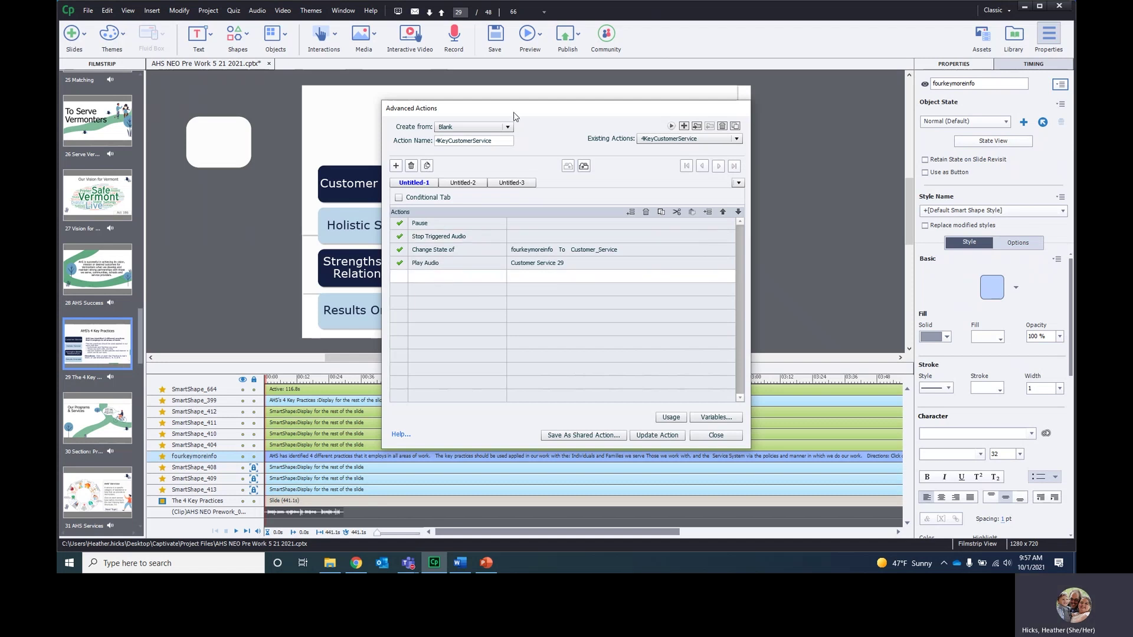
drag(514, 116, 602, 97)
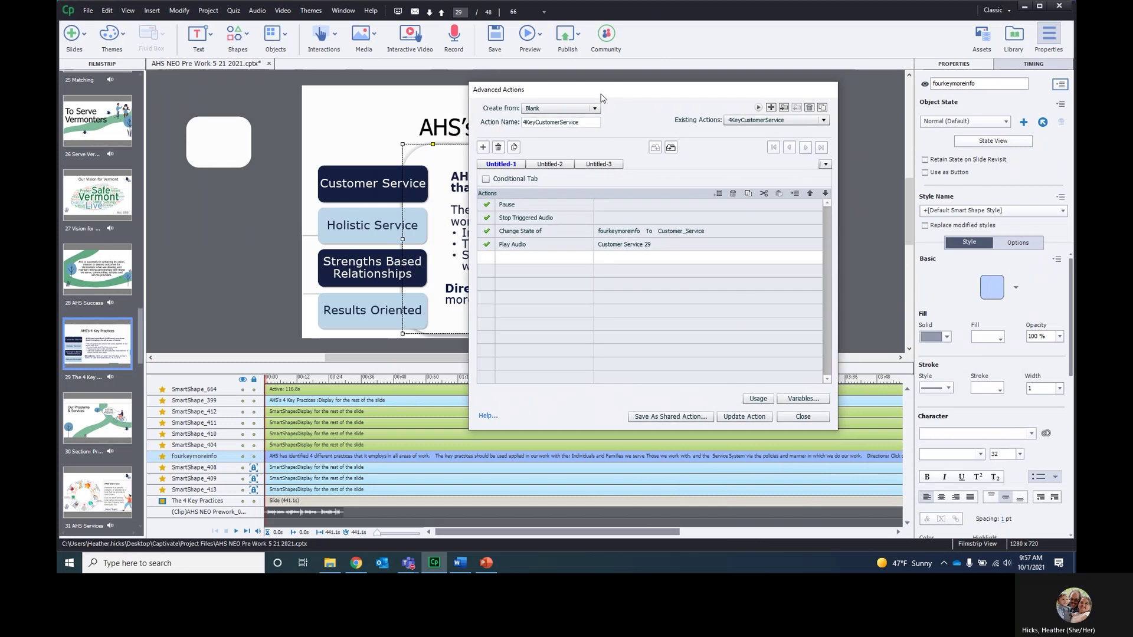
click(738, 417)
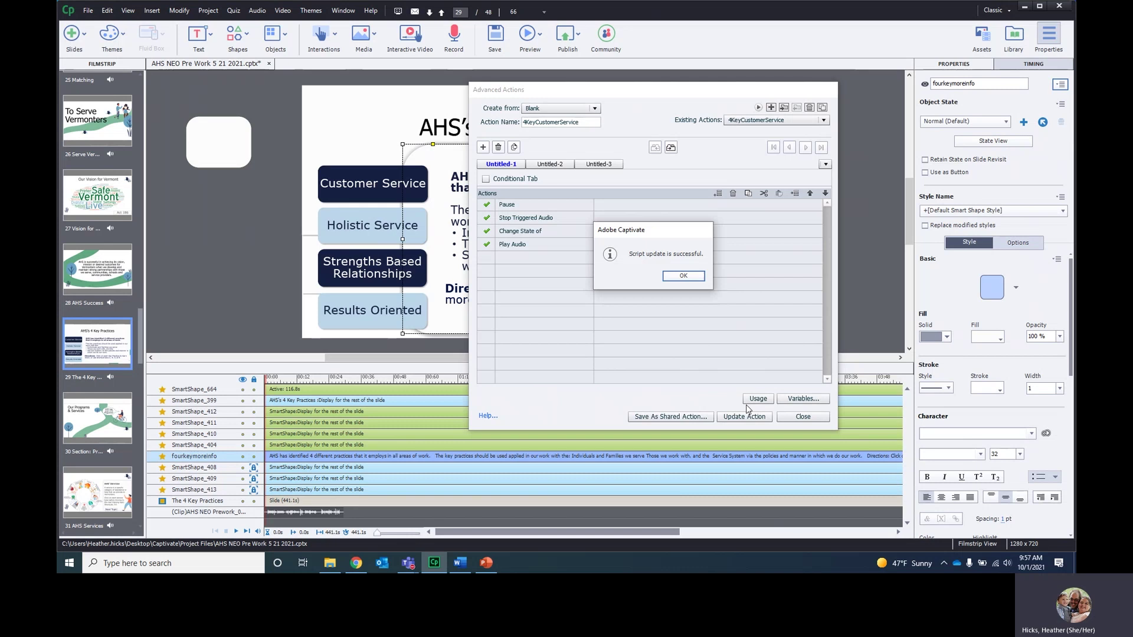
click(680, 276)
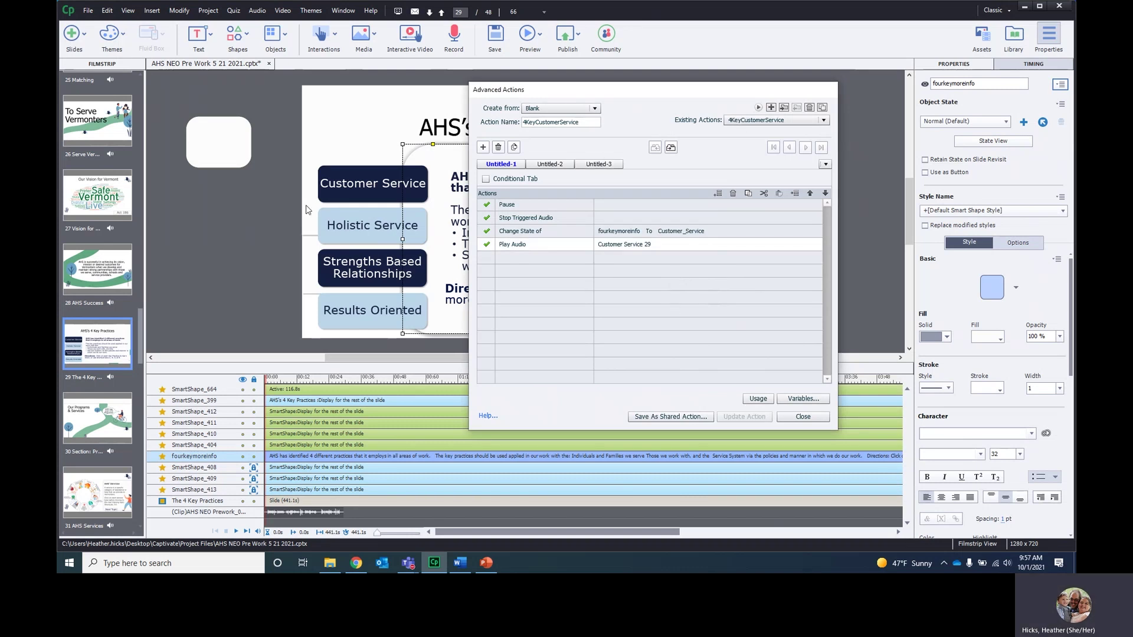
Step: Duplicate the 4KeyCustomerService action and rename the copy 4KeyHolistic
click(823, 108)
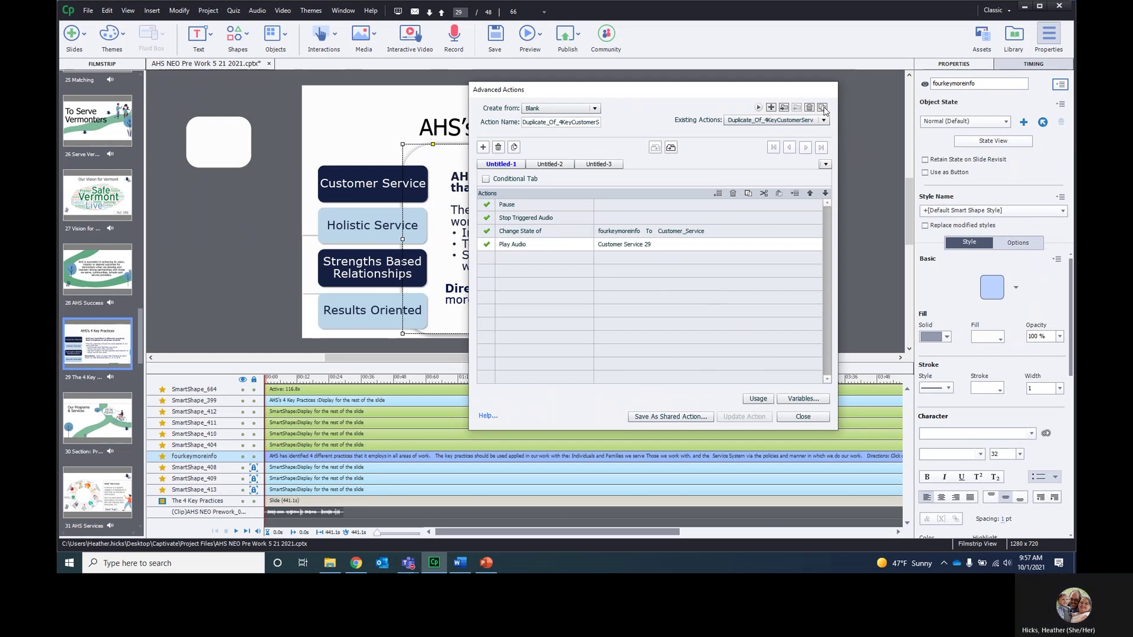
click(561, 122)
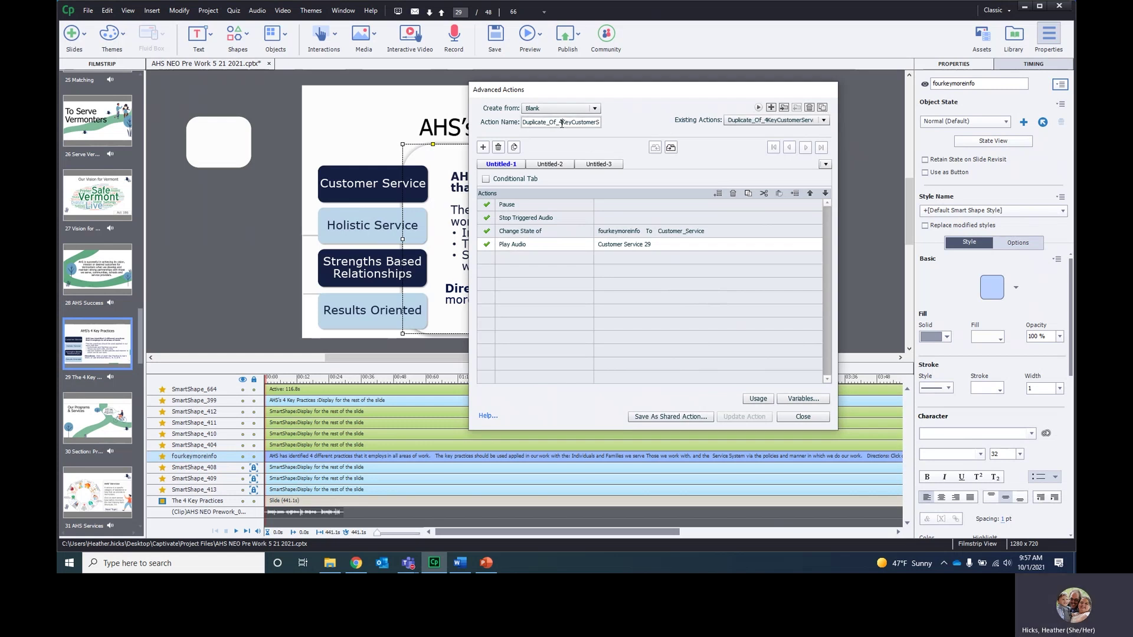
drag(561, 124, 470, 117)
key(BackSpace)
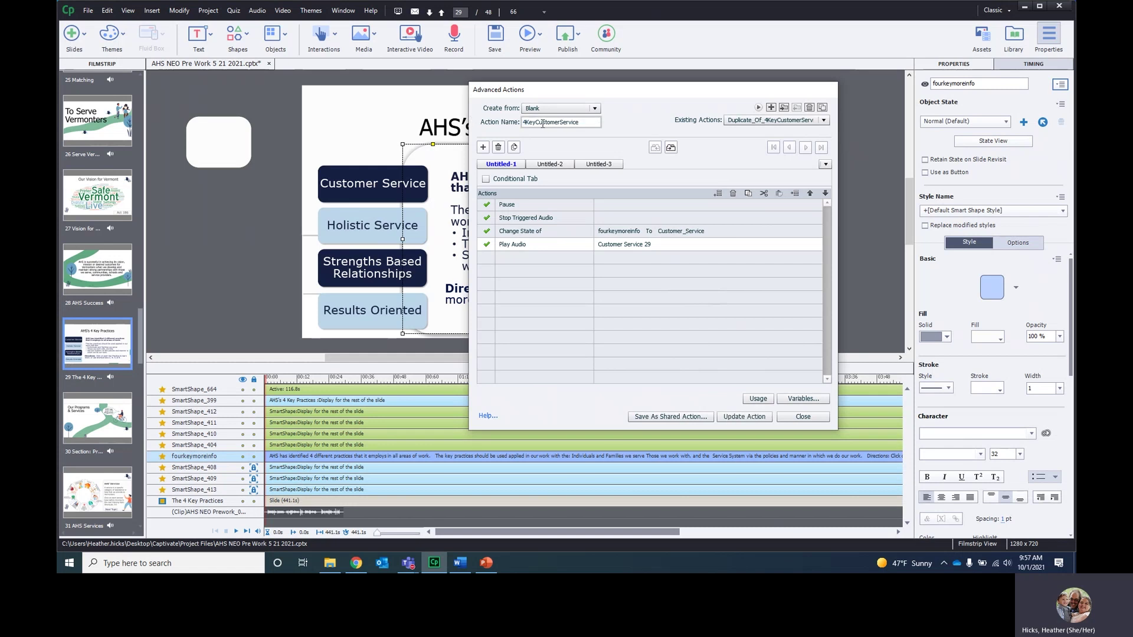
drag(586, 124, 538, 126)
text(Holistic)
Step: Set 4KeyHolistic to change fourkeymoreinfo to Holistic_Service and play Holistic 29, and update the action
click(672, 232)
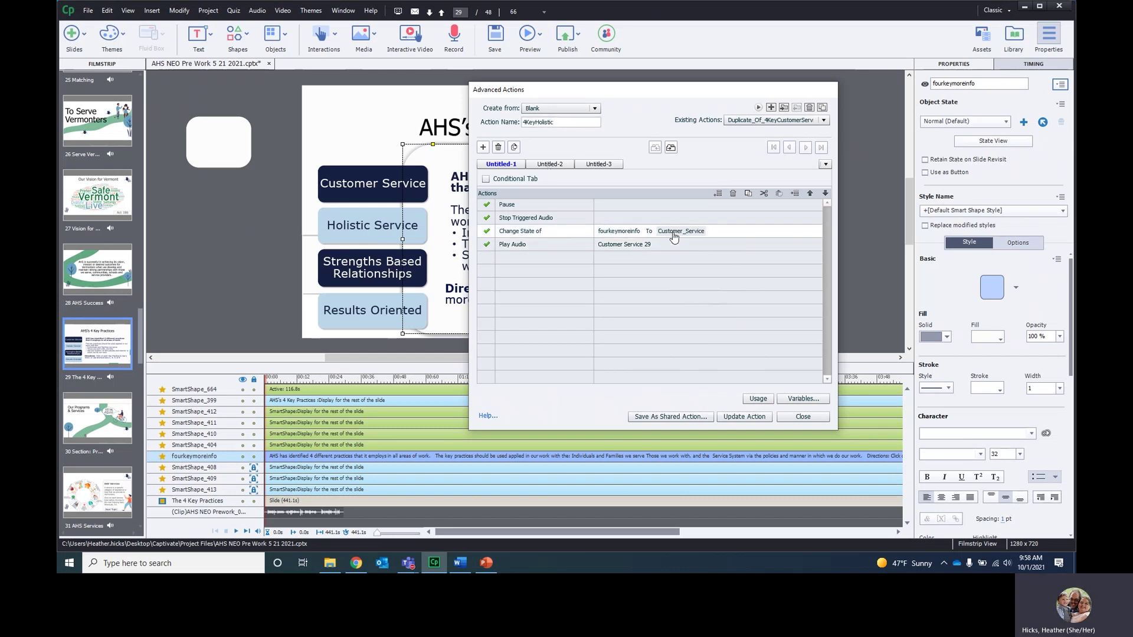
click(673, 231)
click(685, 265)
click(627, 245)
click(684, 260)
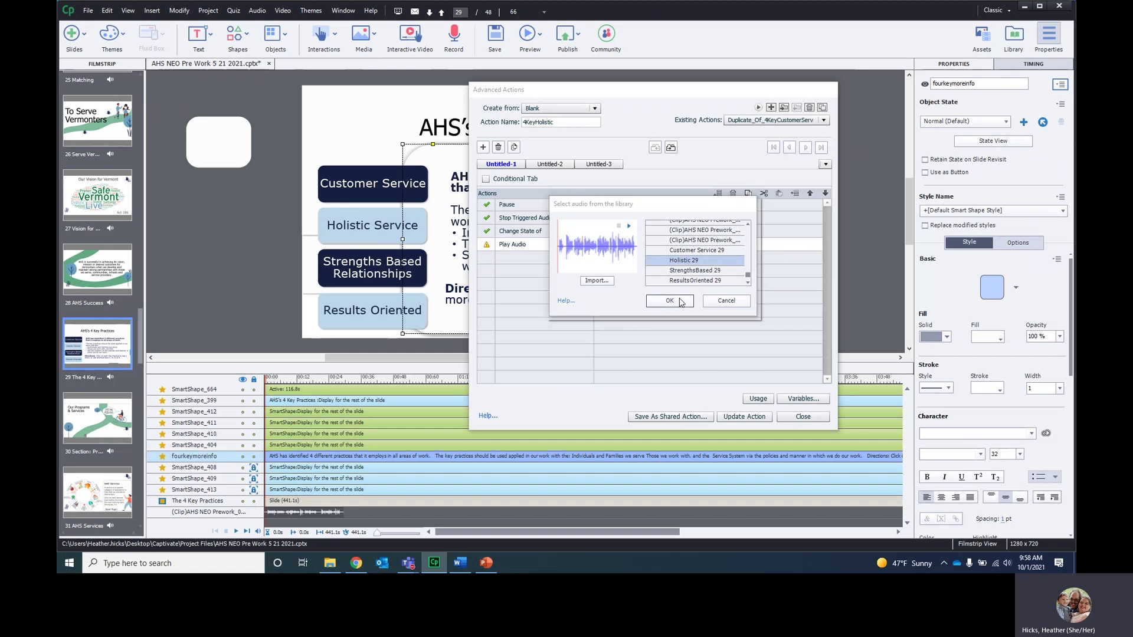
click(672, 300)
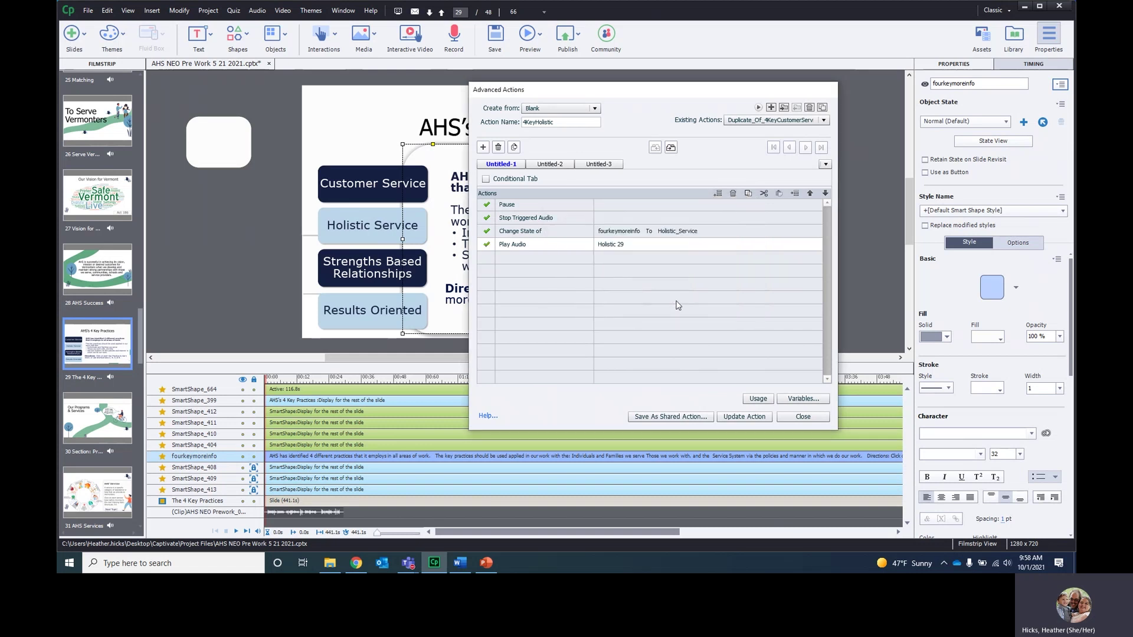
click(736, 417)
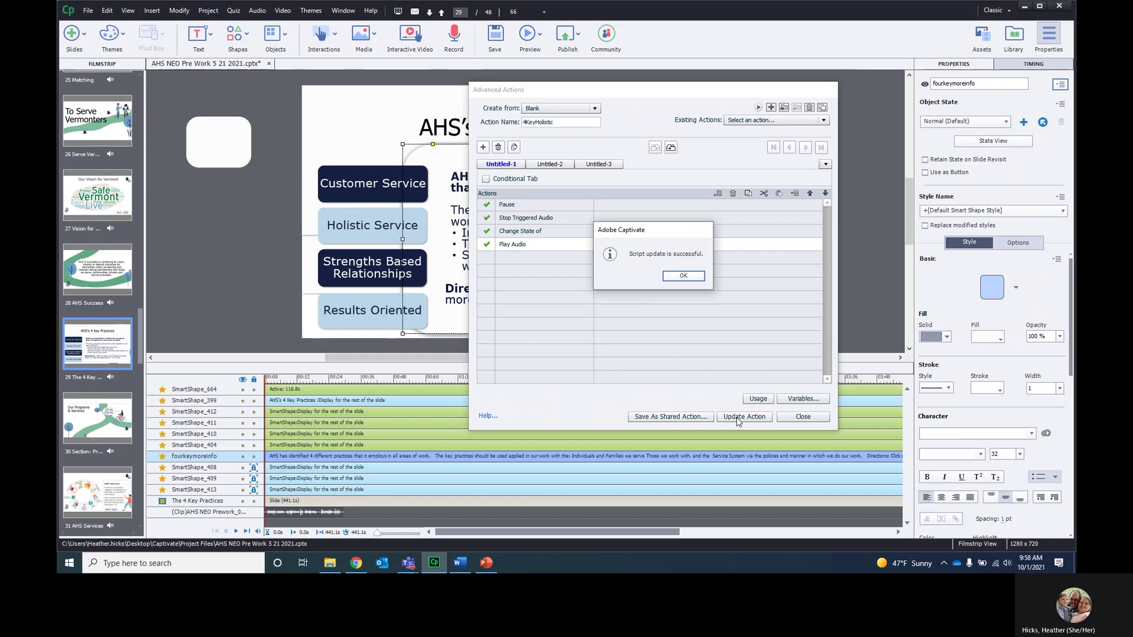
Step: Duplicate the 4KeyHolistic action and rename the copy 4KeyStrengthsBased
click(687, 275)
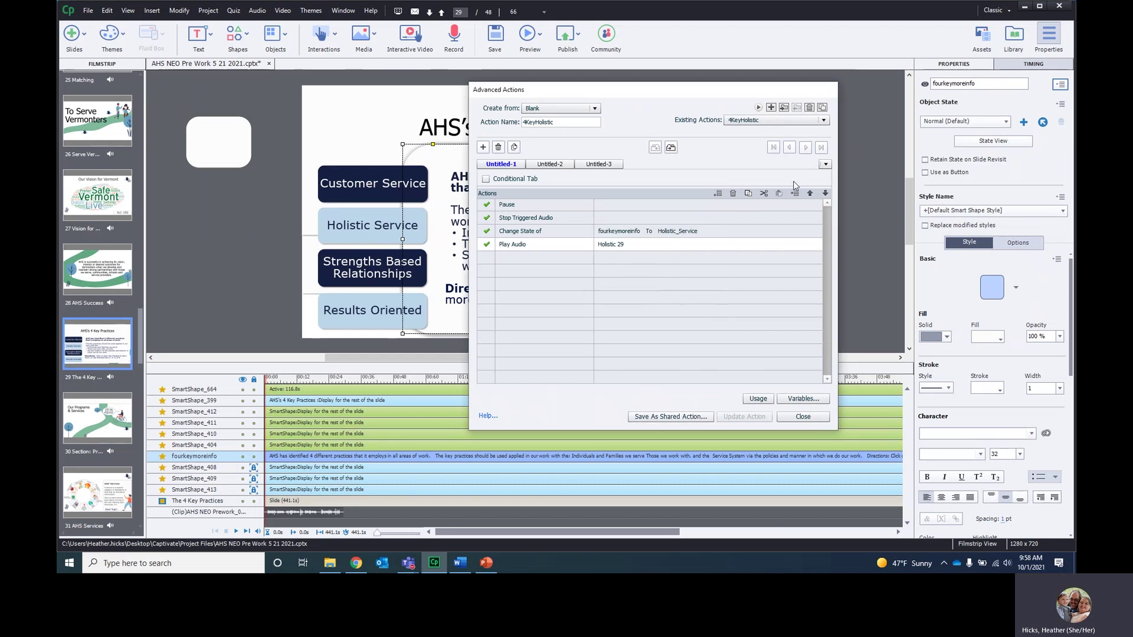
click(822, 107)
drag(558, 122, 489, 126)
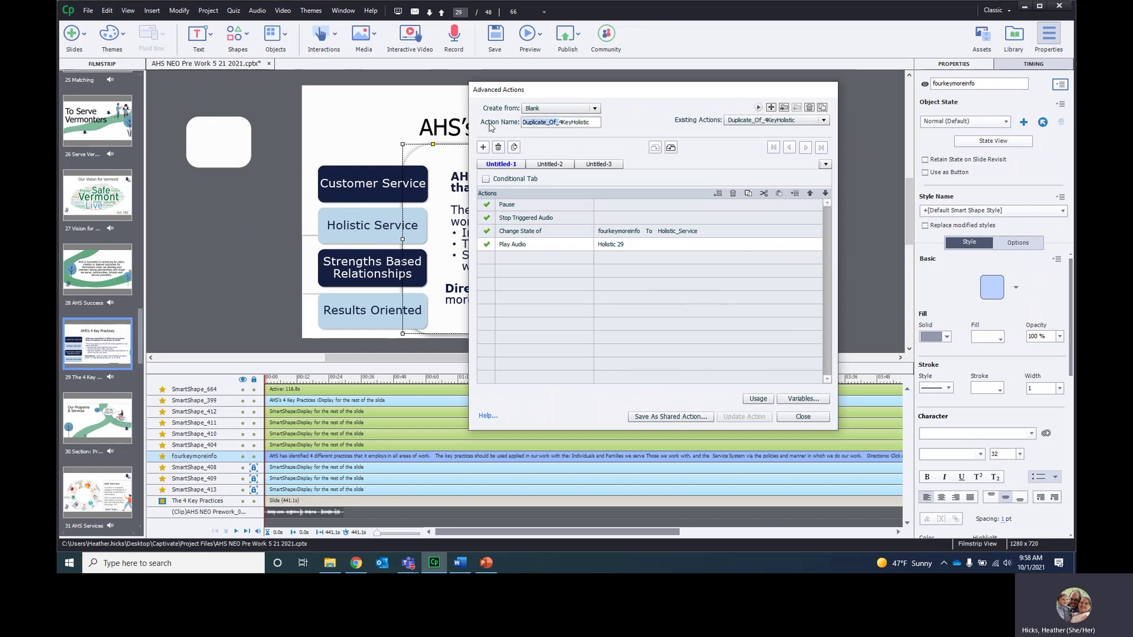
key(BackSpace)
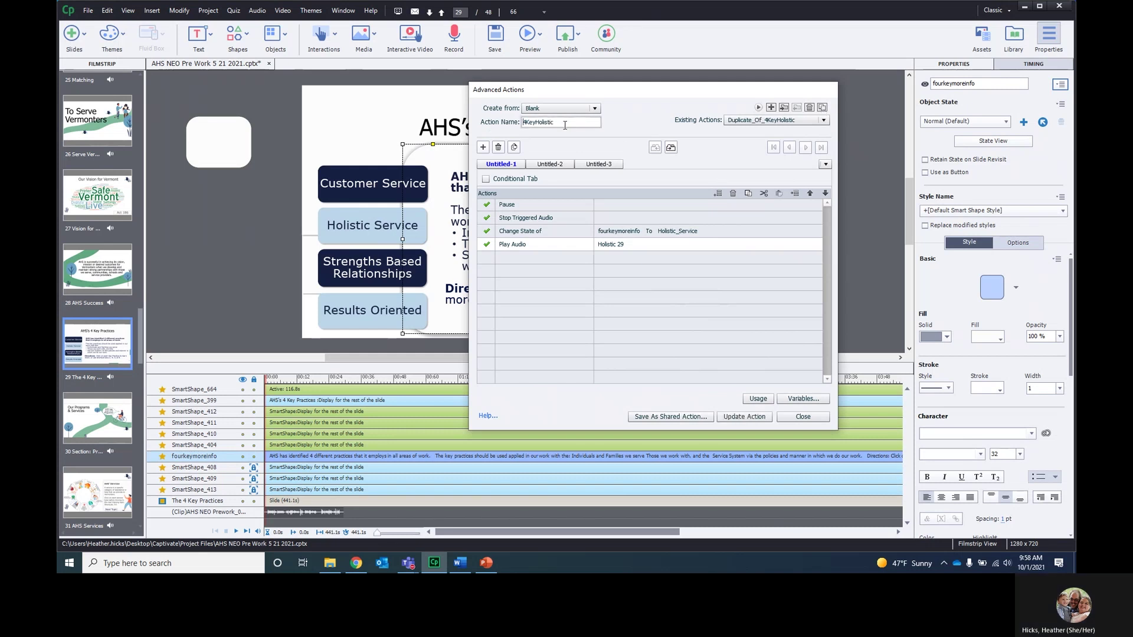
drag(573, 131, 535, 127)
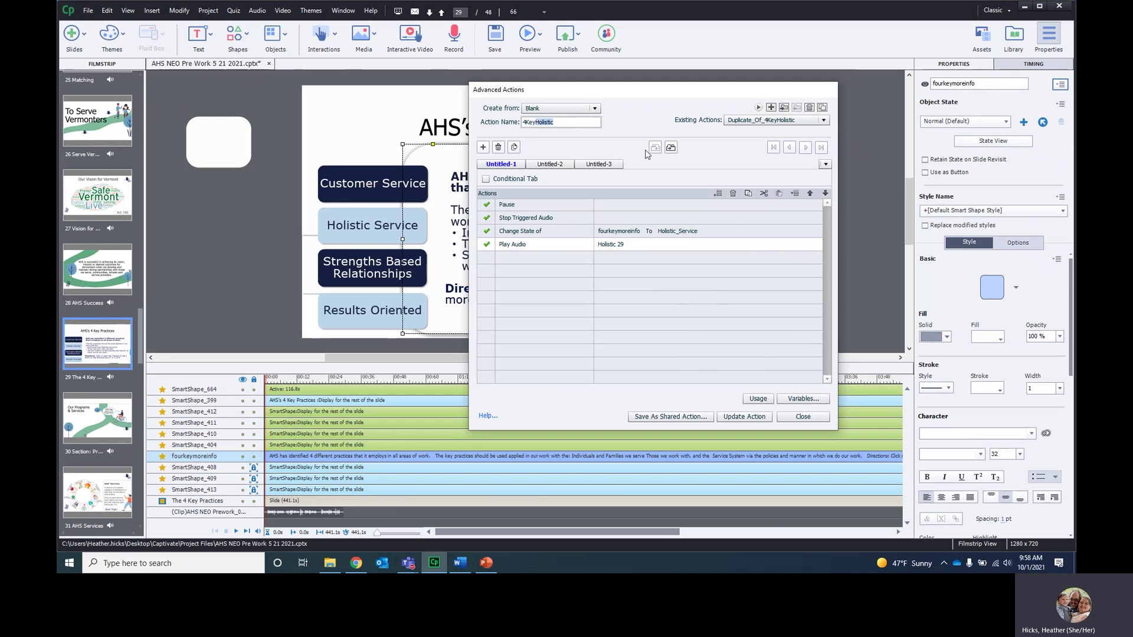
text(St)
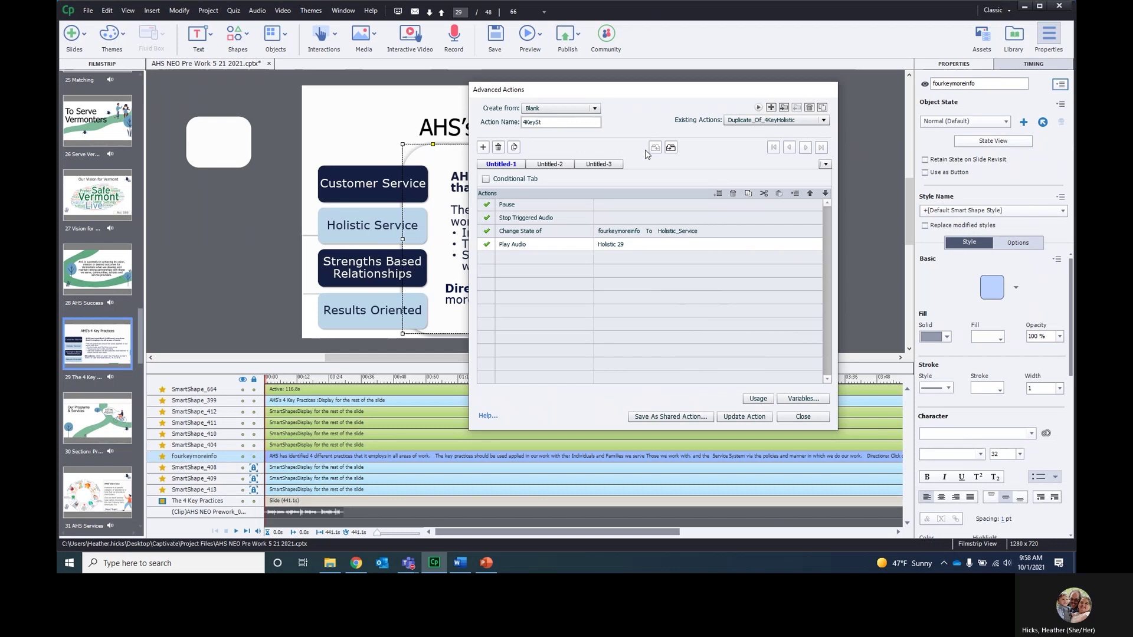
text(rengthsBased)
Step: Set 4KeyStrengthsBased to change fourkeymoreinfo to Strengths_Based_Relationships and play StrengthsBased 29, and update the action
click(681, 235)
click(683, 238)
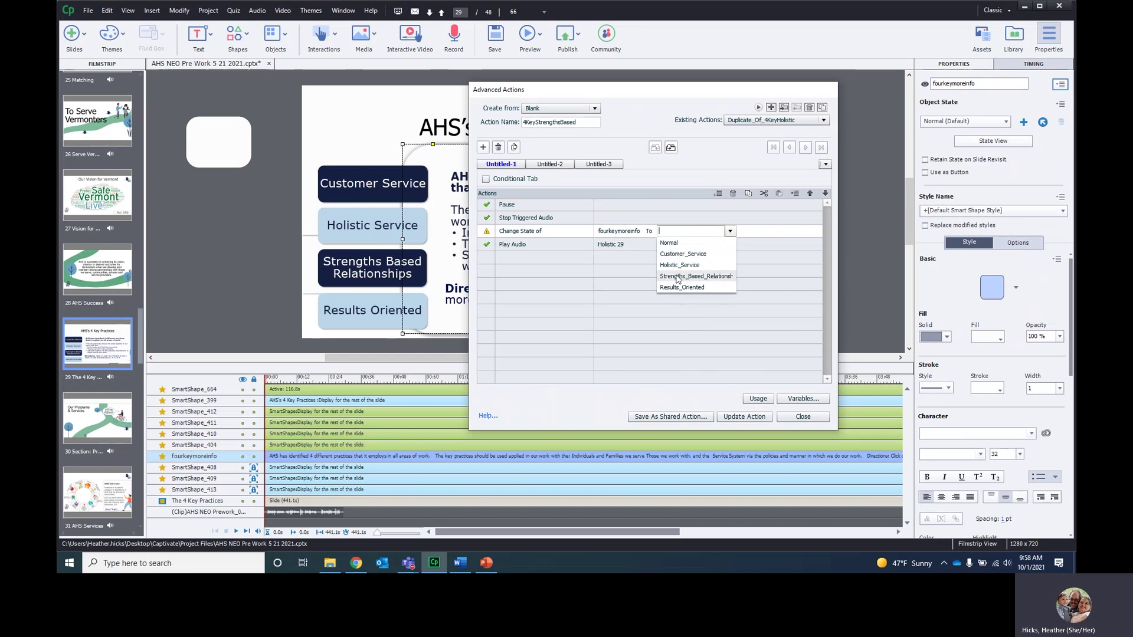
click(684, 273)
click(602, 248)
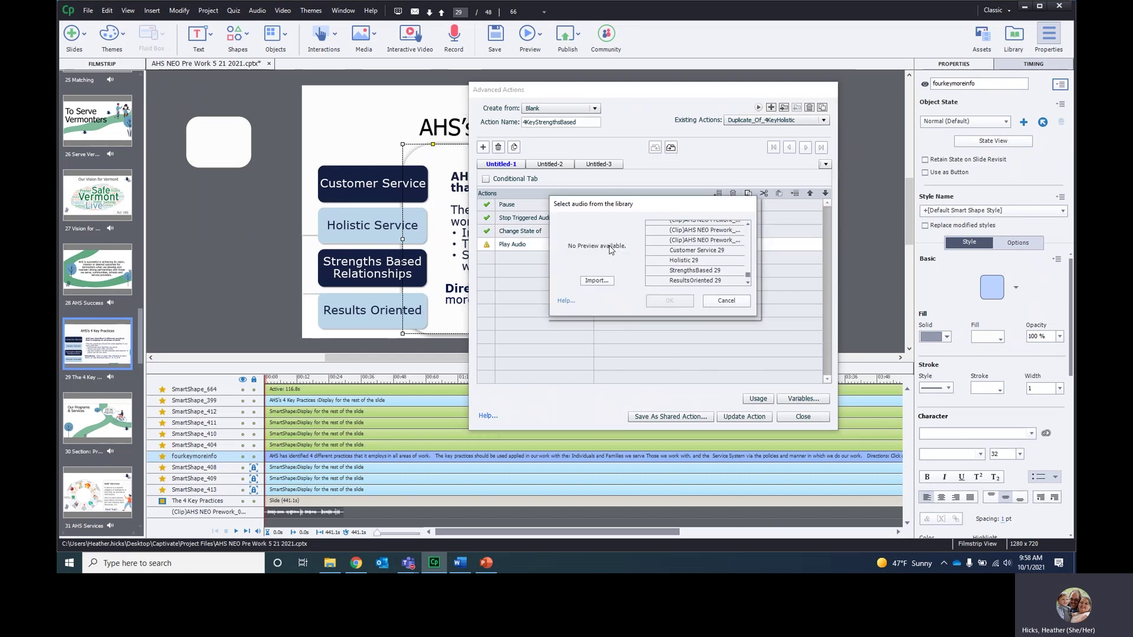
click(703, 270)
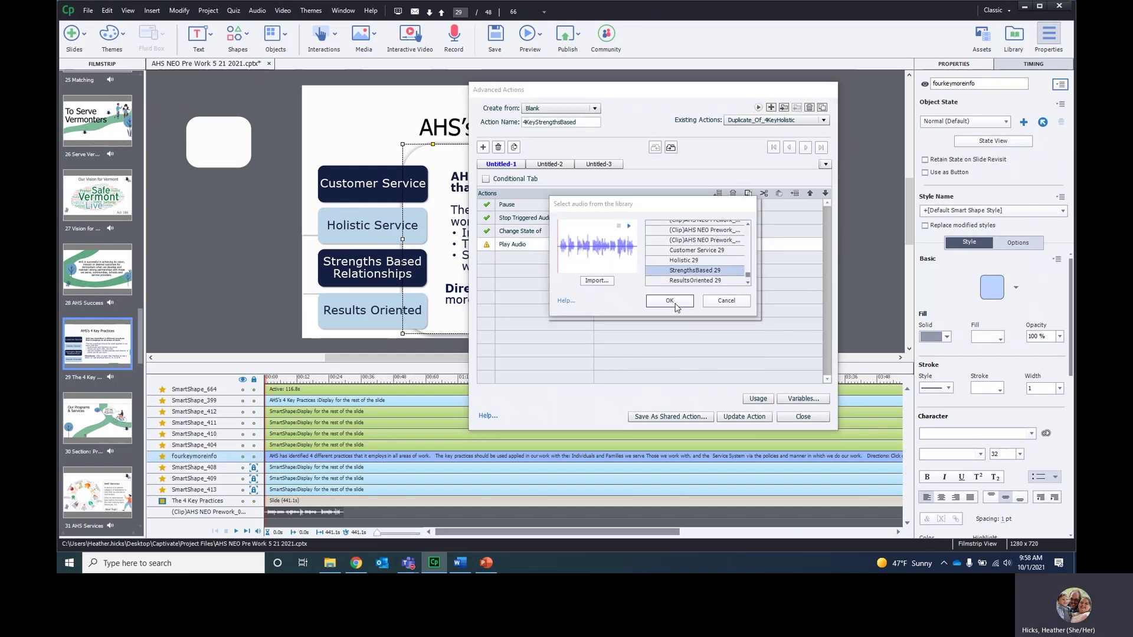
click(676, 302)
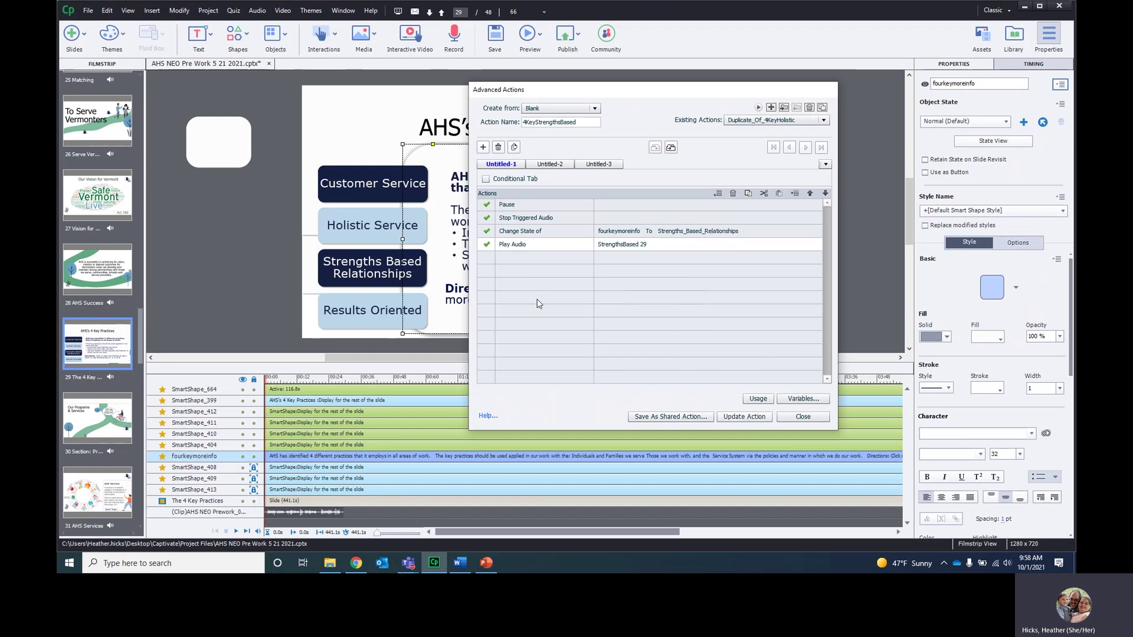
click(734, 419)
click(688, 279)
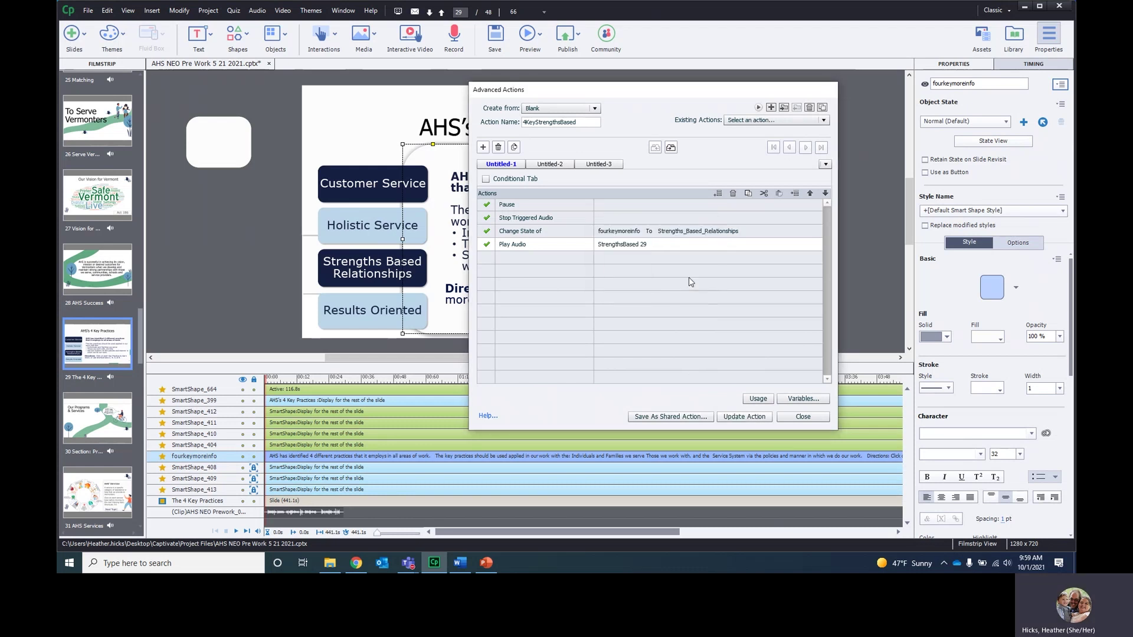
Step: Duplicate the 4KeyStrengthsBased action and rename the copy 4KeyResultsOriented
click(821, 107)
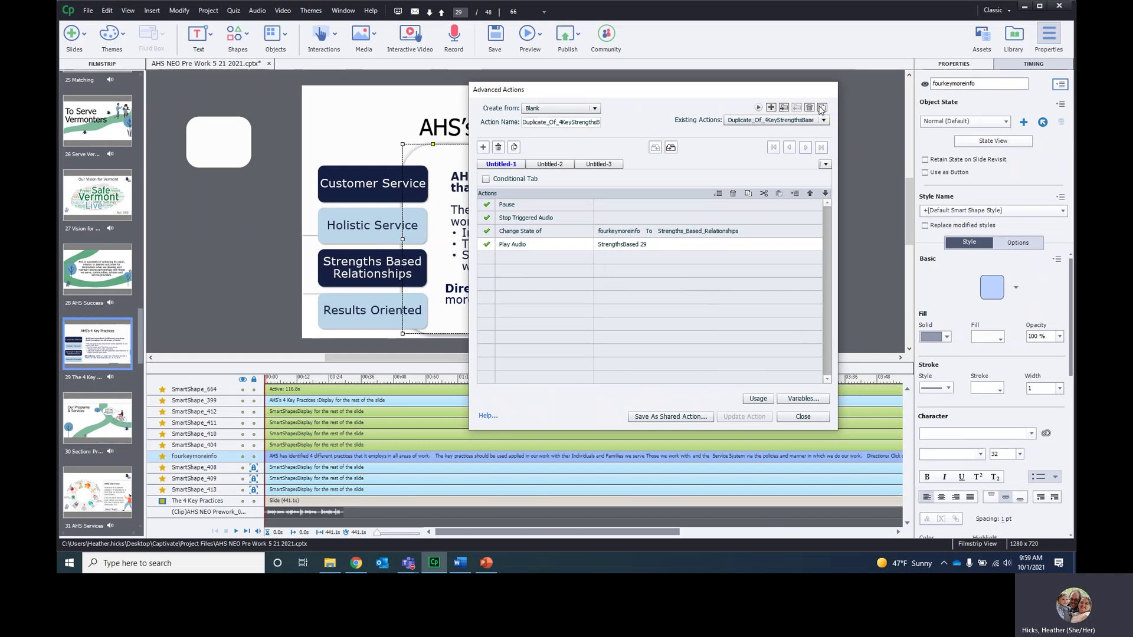
double_click(559, 123)
key(BackSpace)
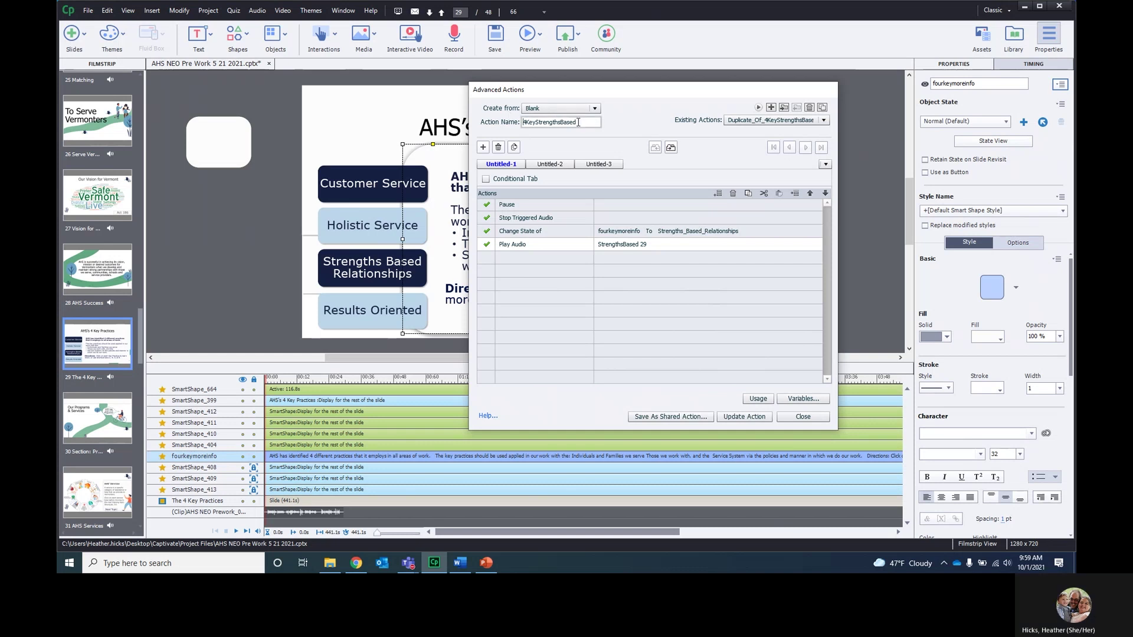
drag(577, 122, 535, 132)
text(R)
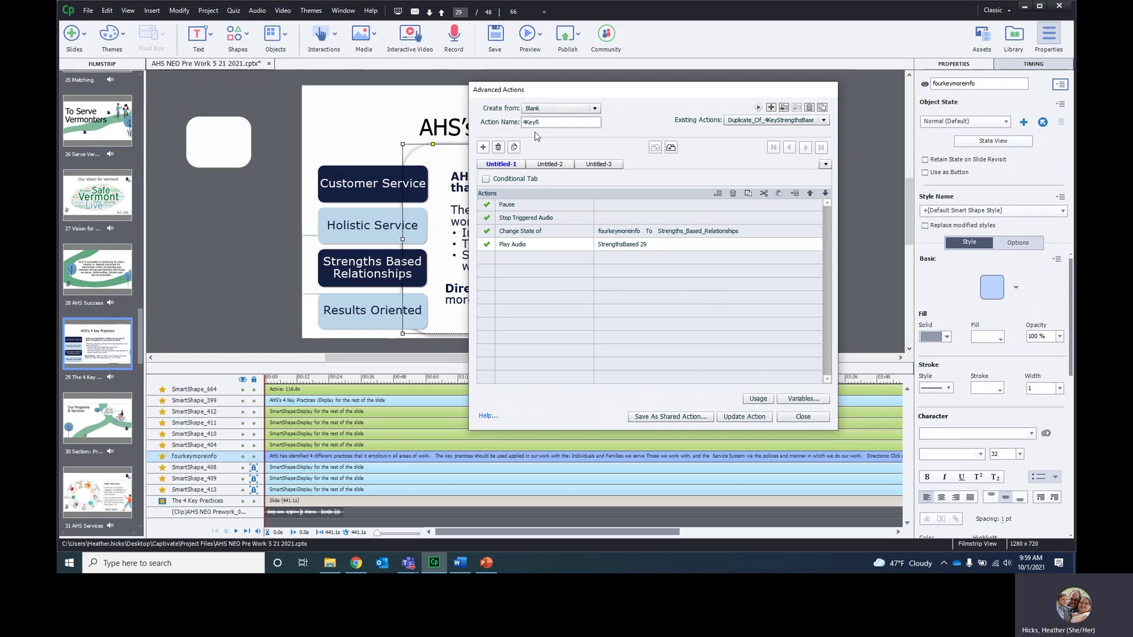
text(esultsOriented)
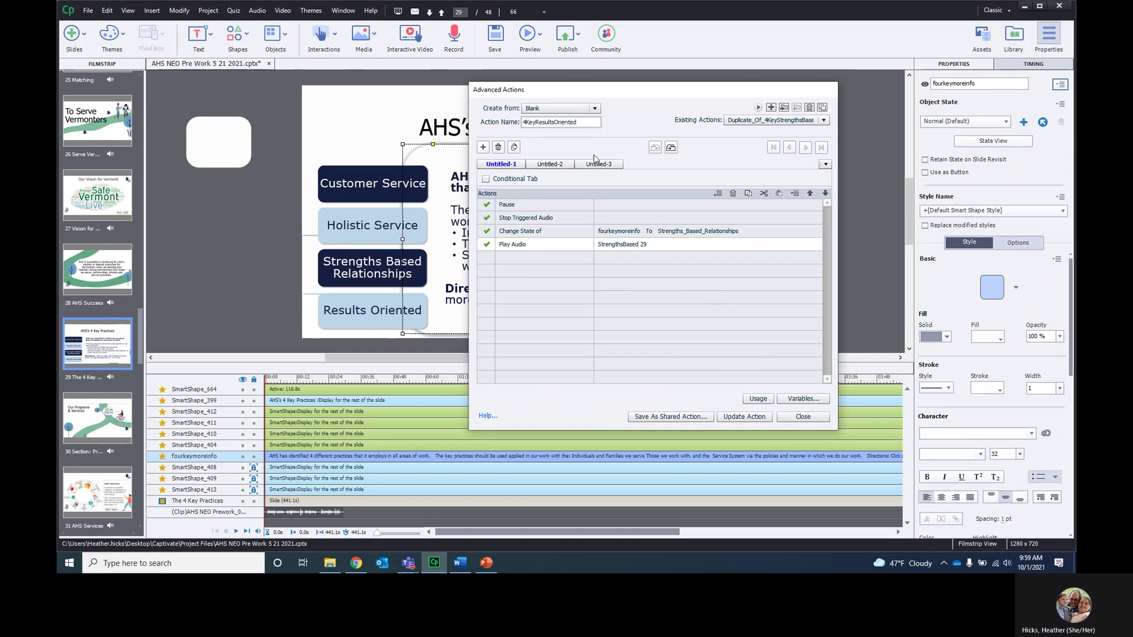
Step: Set 4KeyResultsOriented to change fourkeymoreinfo to Results_Oriented and play ResultsOriented 29, update it, and close the advanced actions dialog
click(684, 230)
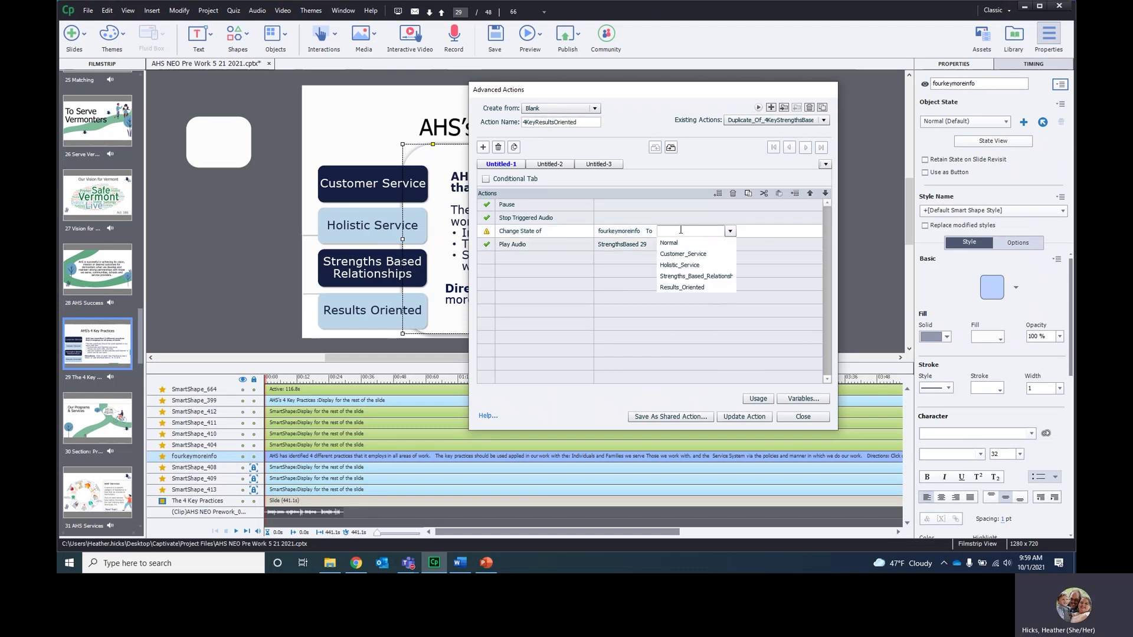
click(678, 287)
click(620, 248)
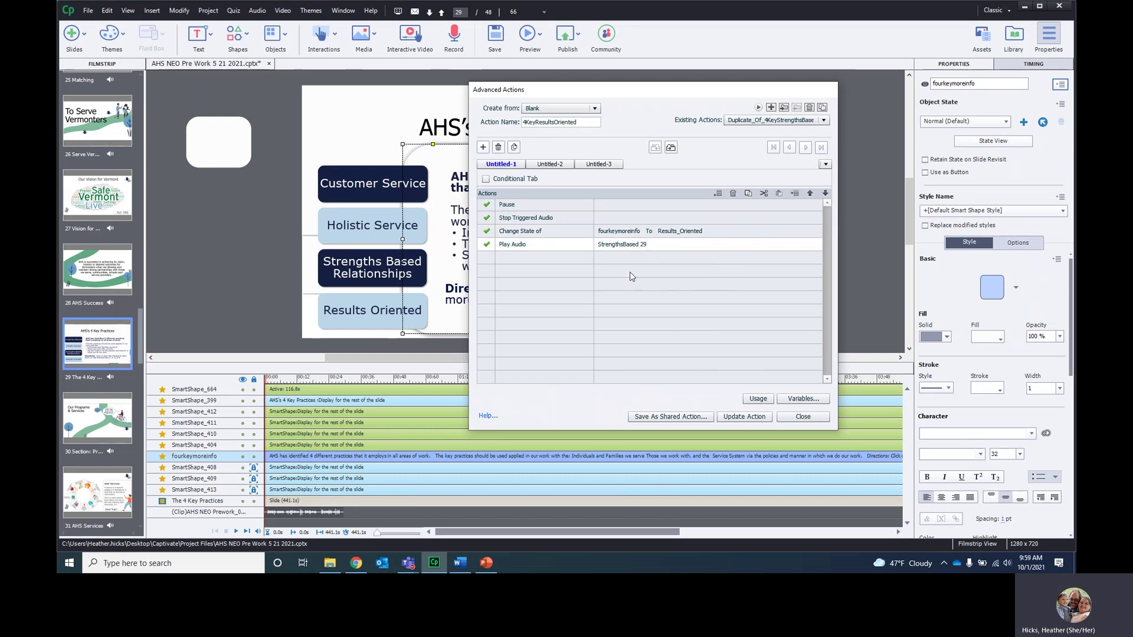
click(621, 248)
click(676, 281)
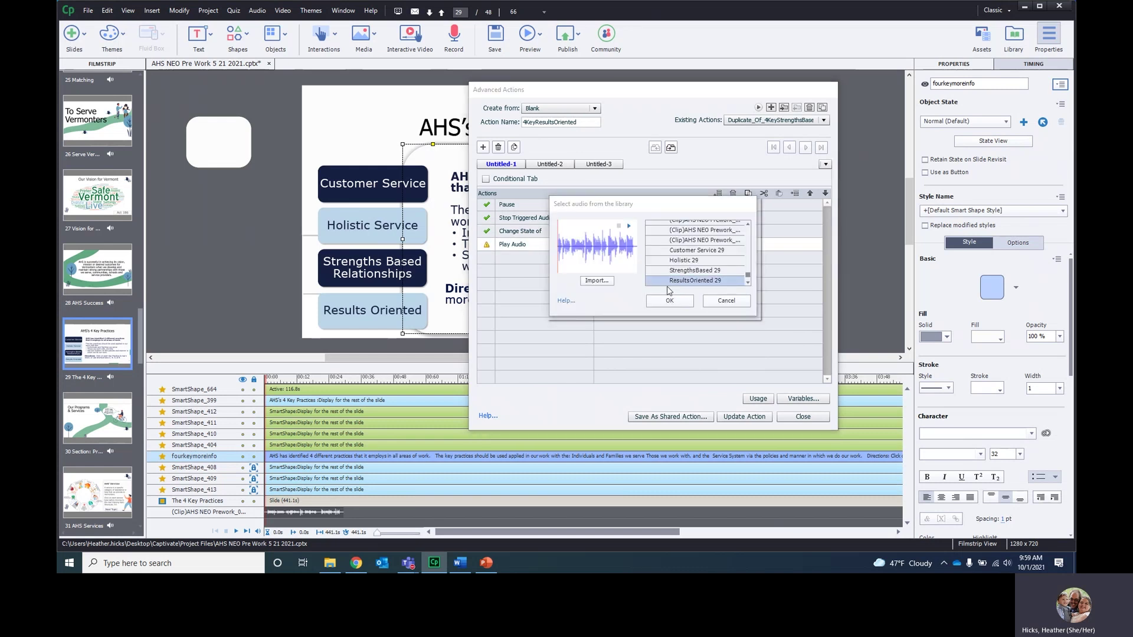
click(666, 301)
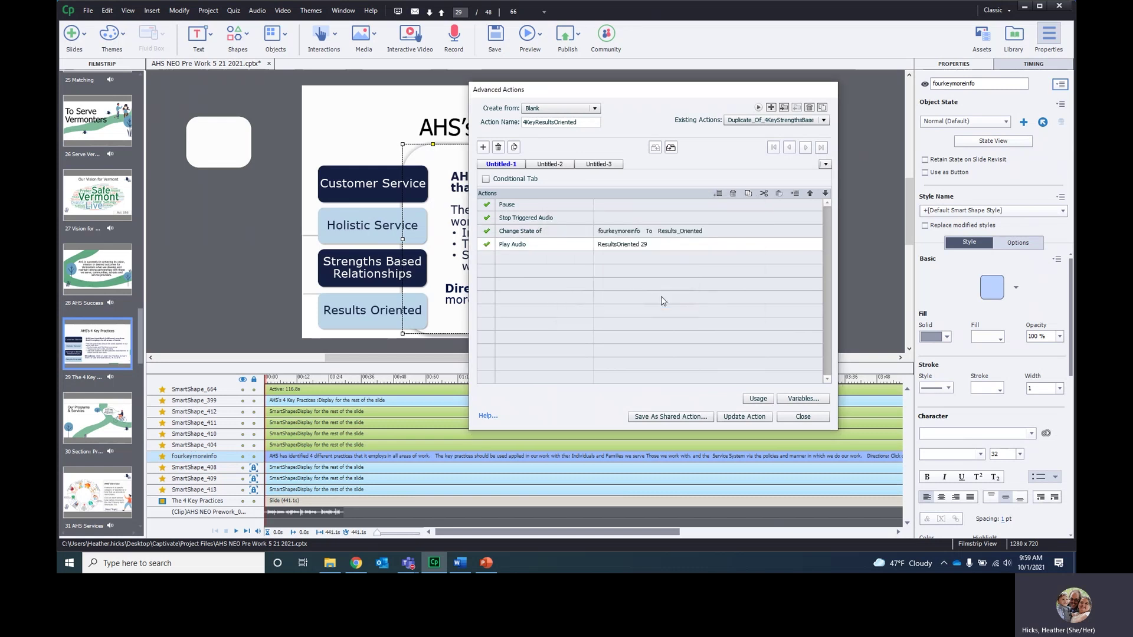
click(742, 416)
click(689, 279)
click(801, 417)
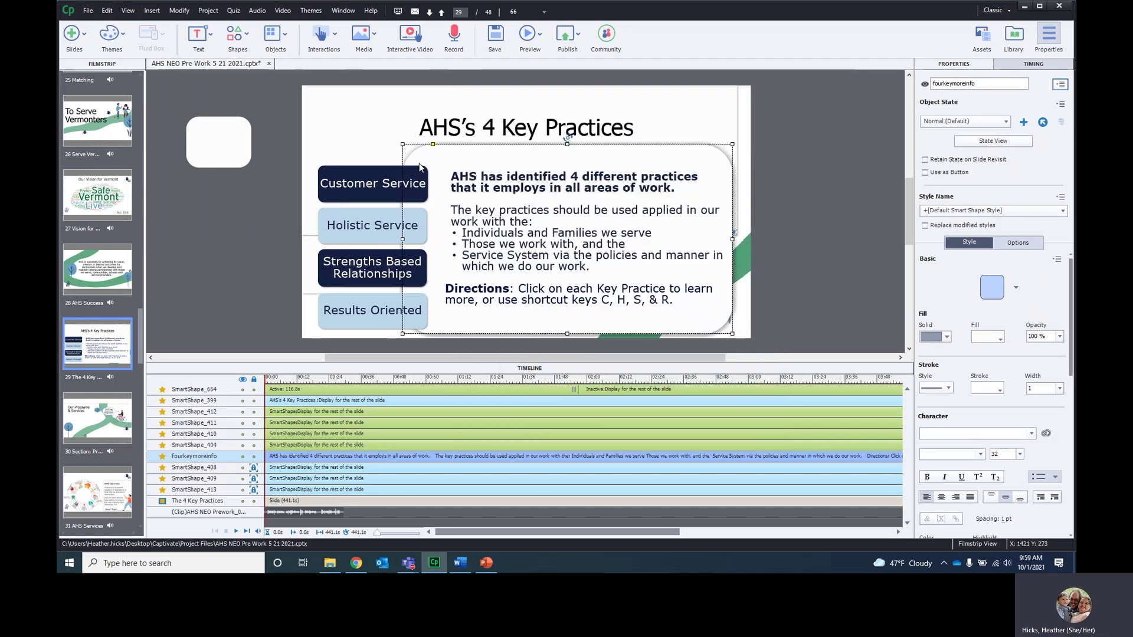
Step: Set the Customer Service button's success action to Execute Advanced Actions with the 4KeyCustomerService script
click(347, 186)
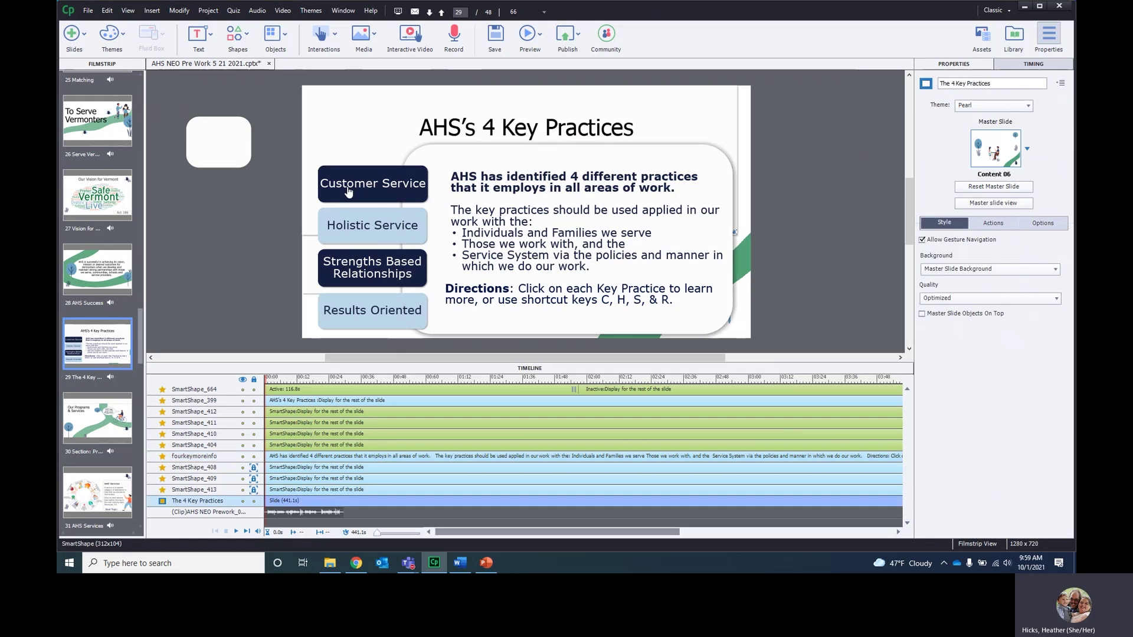
click(349, 188)
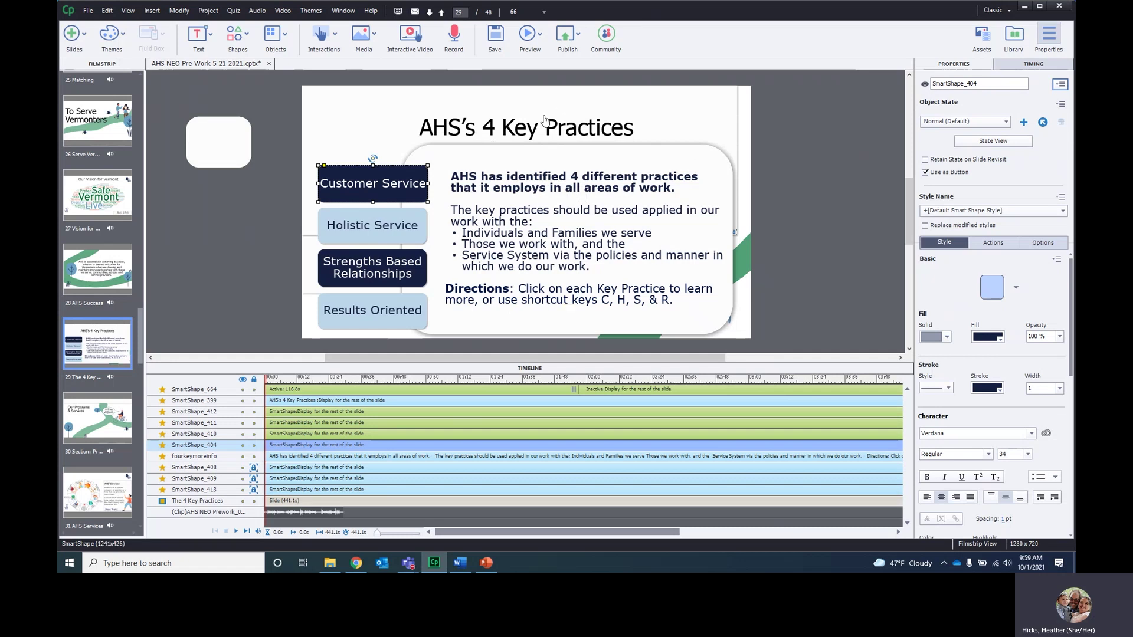
click(995, 244)
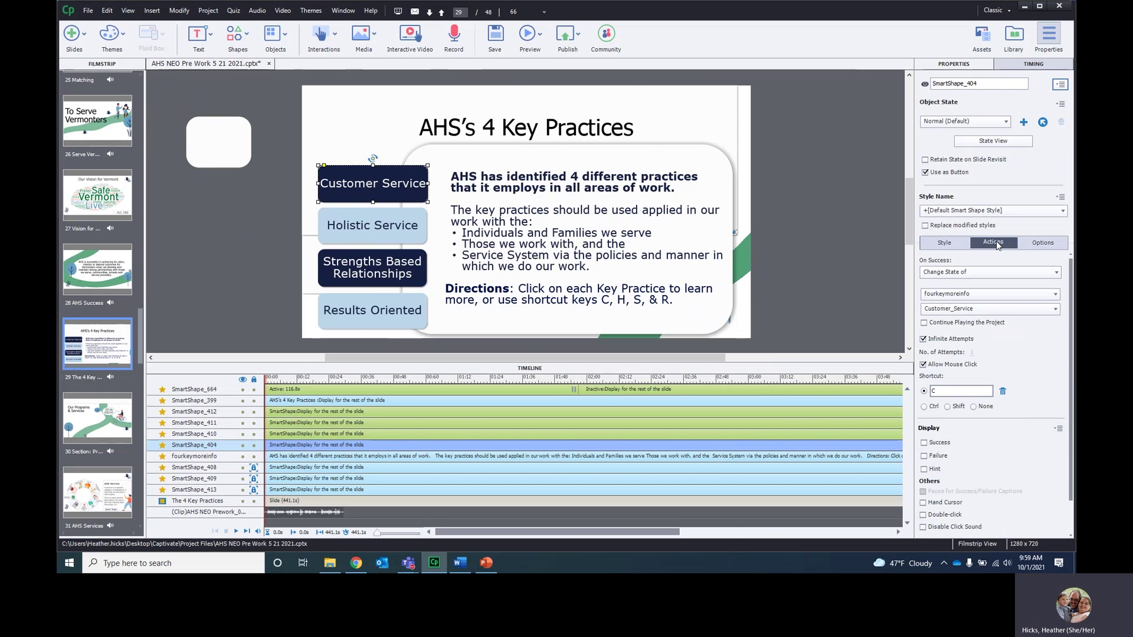
click(965, 272)
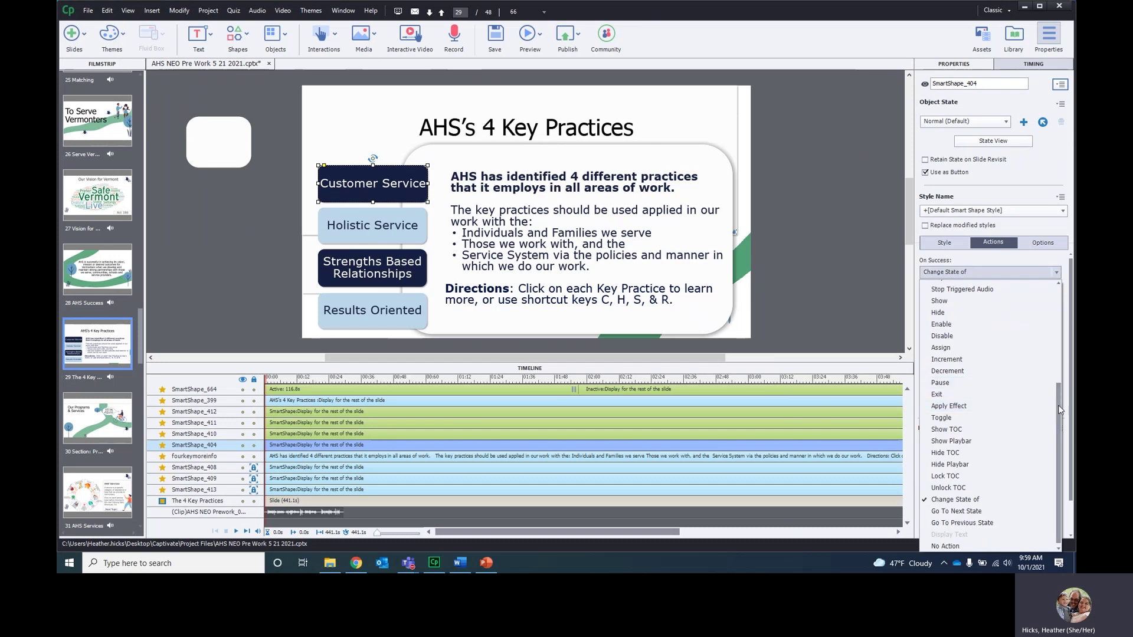
drag(1061, 410, 1061, 340)
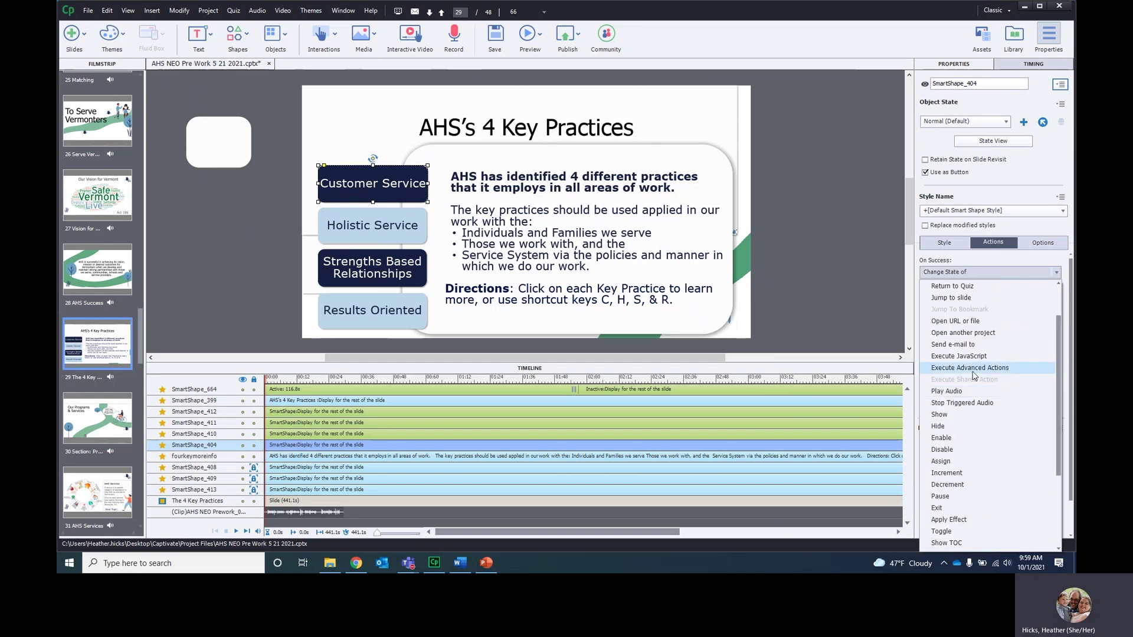
click(972, 371)
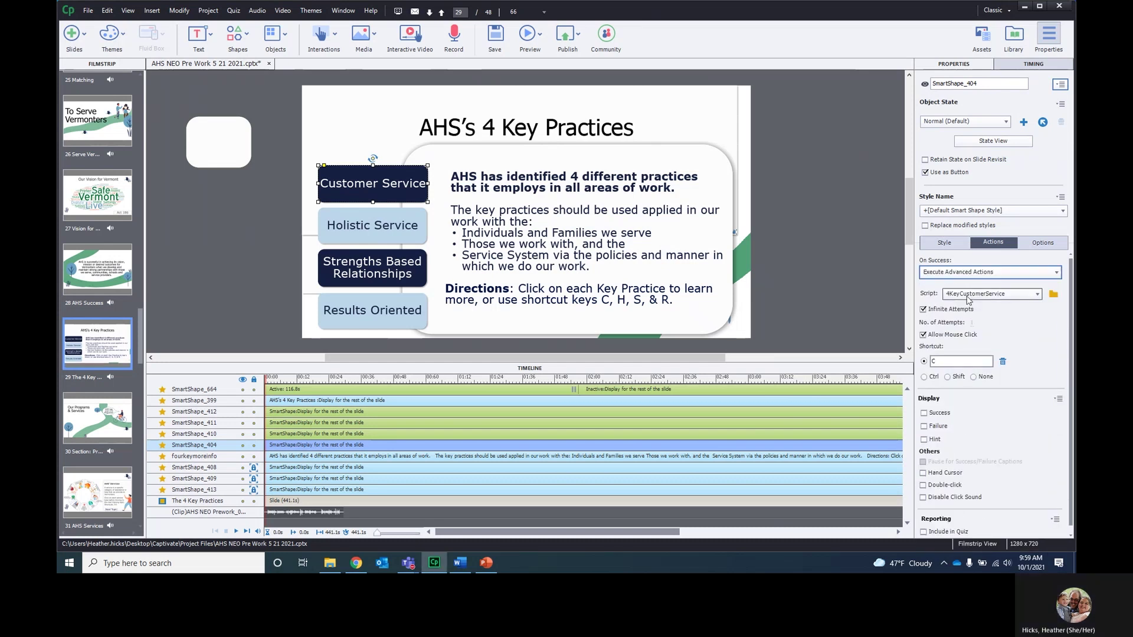